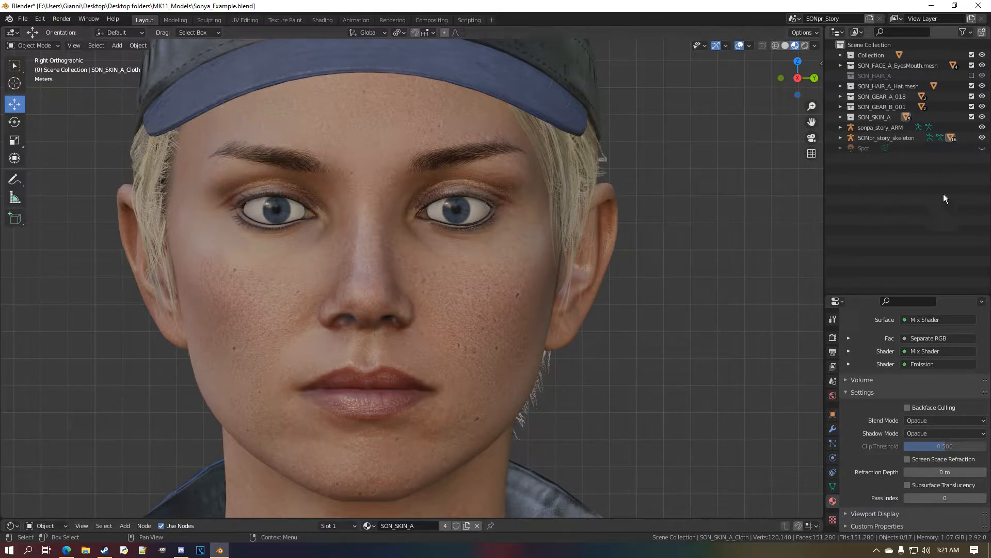
Exclude SON_SKIN_A, SON_GEAR_B_001, SON_GEAR_A_018 and the face's Collection from the view layer, and hide SON_HAIR_A_Hat.mesh
click(972, 117)
click(972, 106)
click(972, 96)
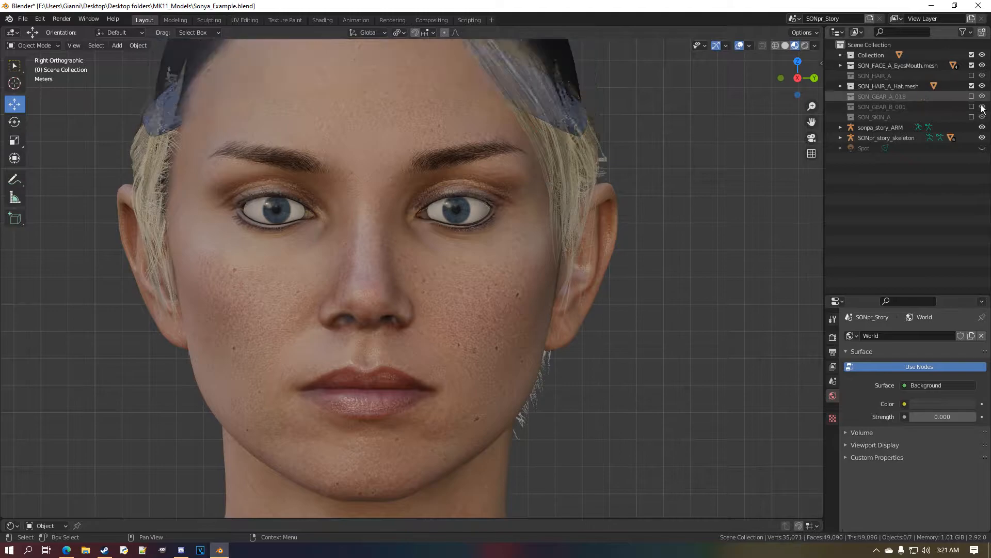
click(982, 86)
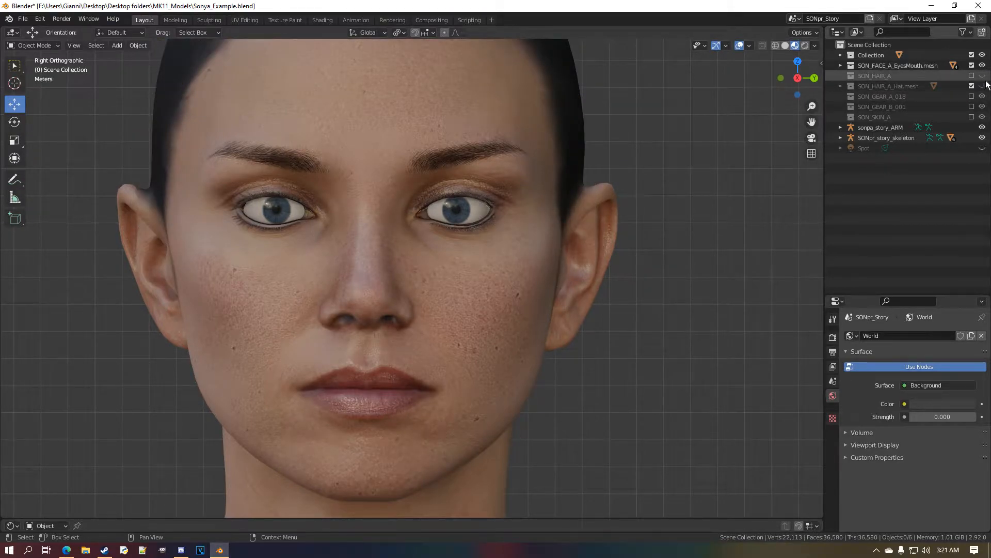
click(971, 55)
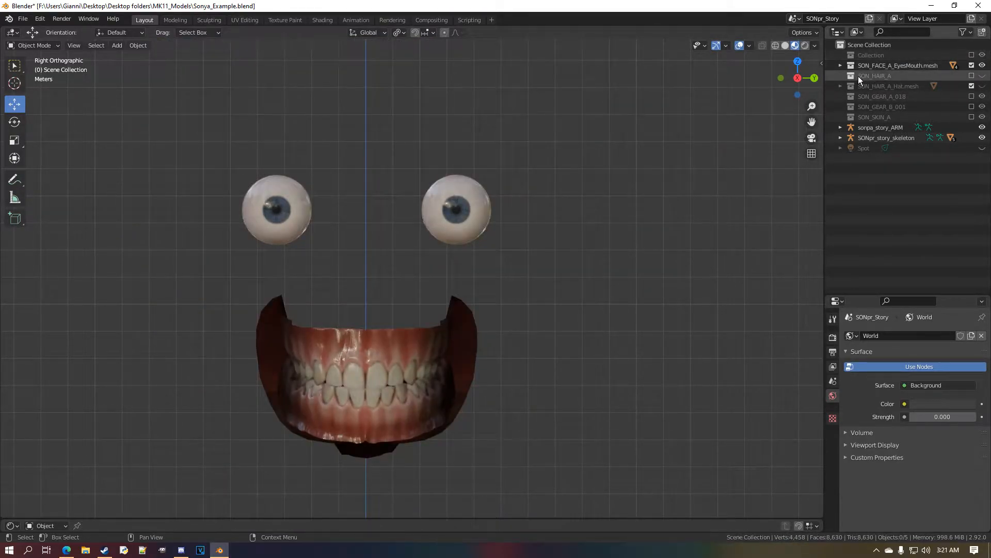
Hide the SON_MOUTH_A object inside the SON_FACE_A_EyesMouth.mesh collection, leaving only the eyeballs in view
click(840, 65)
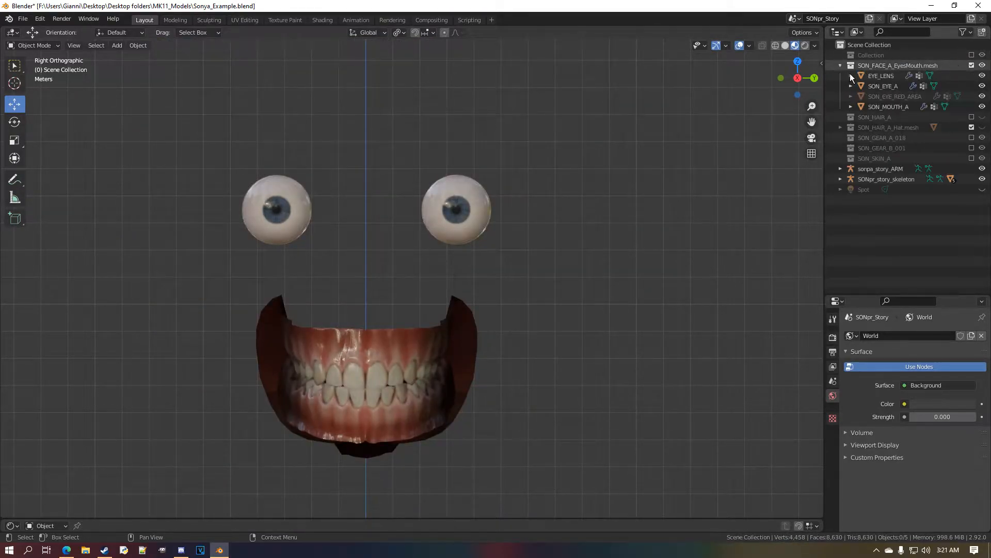
click(982, 106)
middle_drag(606, 183, 562, 191)
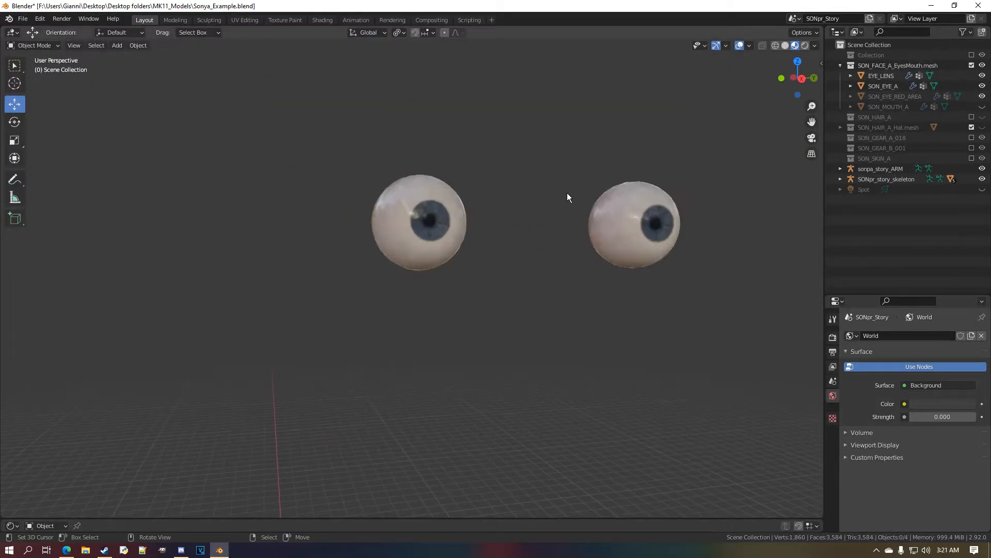
scroll(568, 193, up, 5)
scroll(600, 193, down, 3)
shift+middle_drag(601, 193, 546, 208)
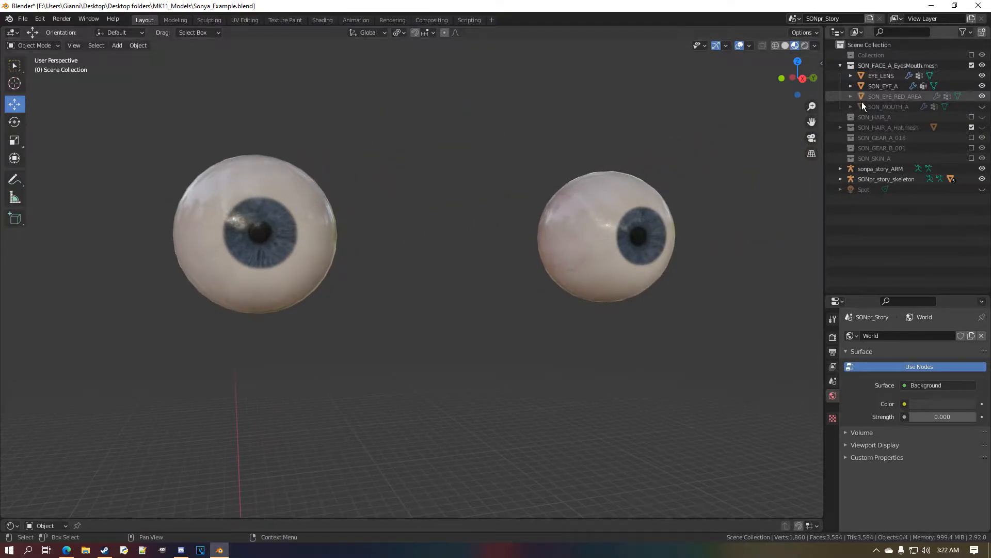
Select the SON_EYE_A object and enlarge the Shader Editor to show its material nodes
click(878, 86)
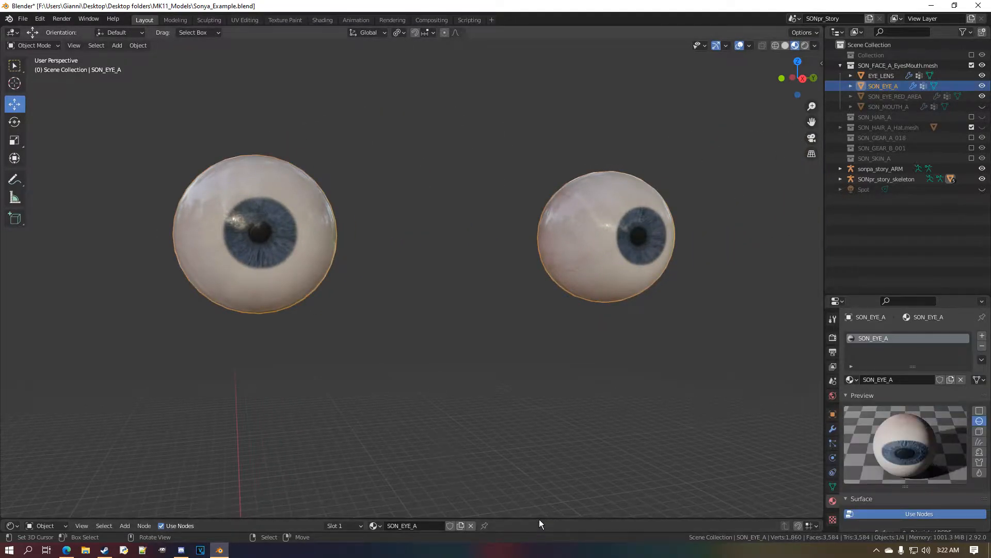
drag(539, 520, 571, 247)
scroll(482, 456, down, 5)
scroll(384, 442, up, 2)
middle_drag(400, 423, 330, 420)
middle_drag(647, 404, 506, 390)
scroll(506, 389, up, 1)
drag(562, 416, 679, 424)
middle_drag(178, 396, 368, 394)
scroll(368, 395, down, 1)
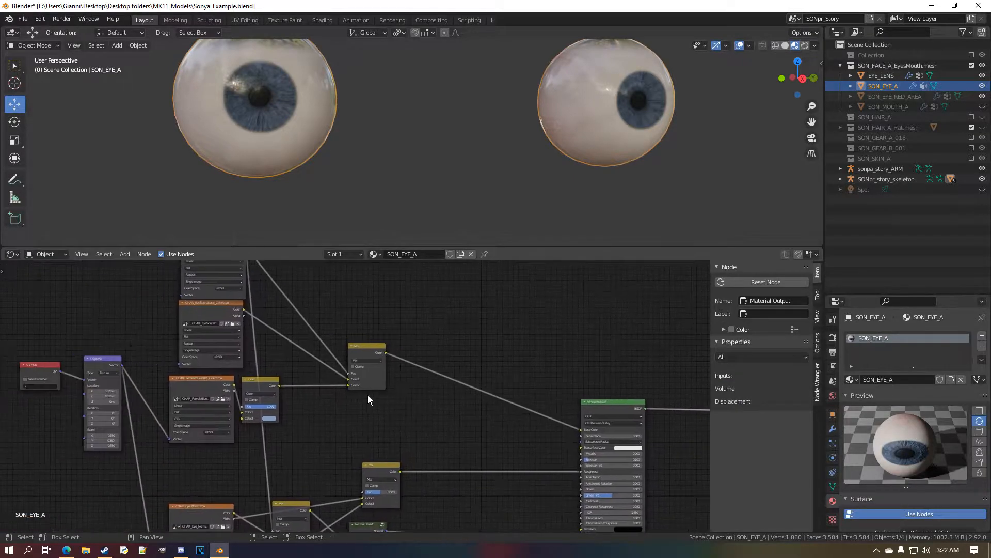
Replace the sclera color image with CHAR_RevenantEyeScleraBase_Color0.tga and set its alpha mode to Channel Packed
scroll(367, 395, up, 4)
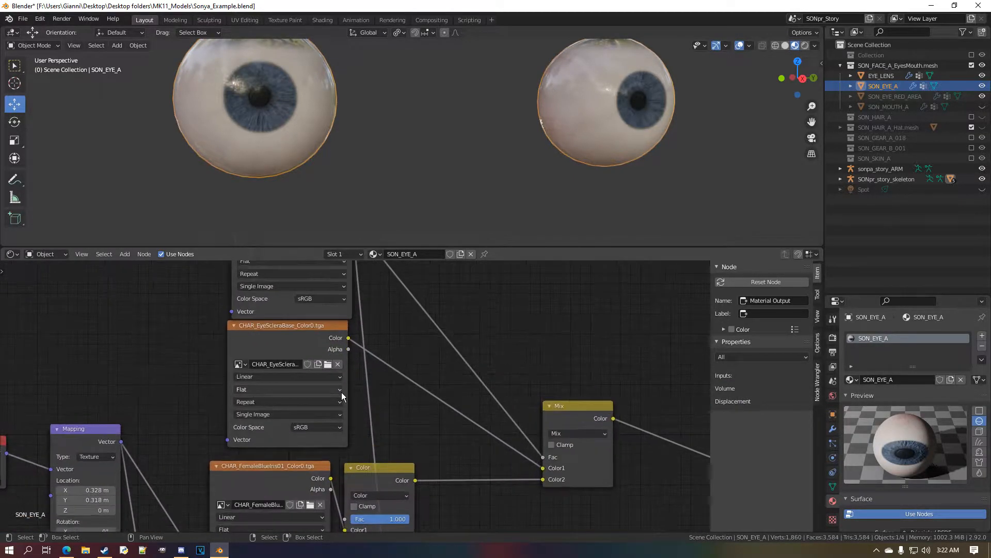
scroll(342, 393, up, 1)
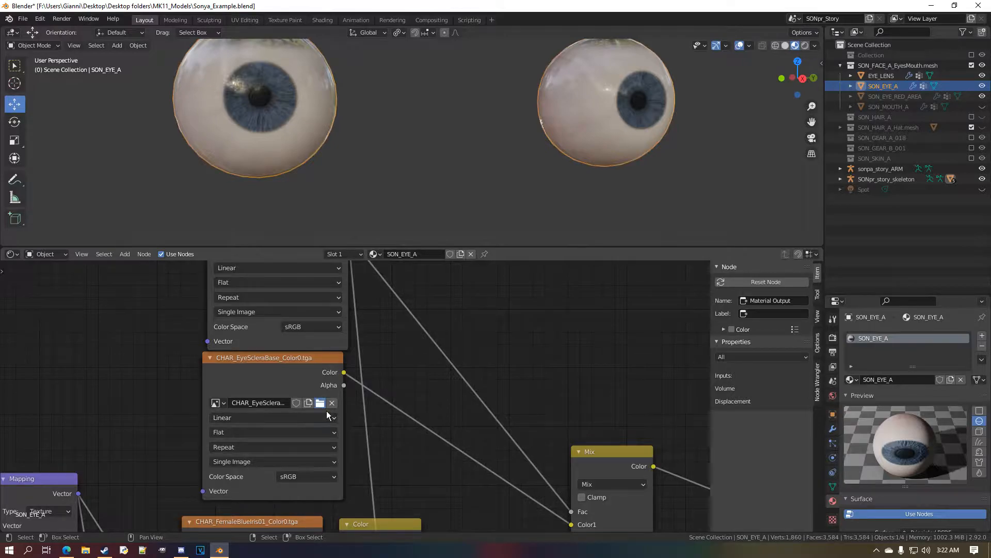
click(323, 406)
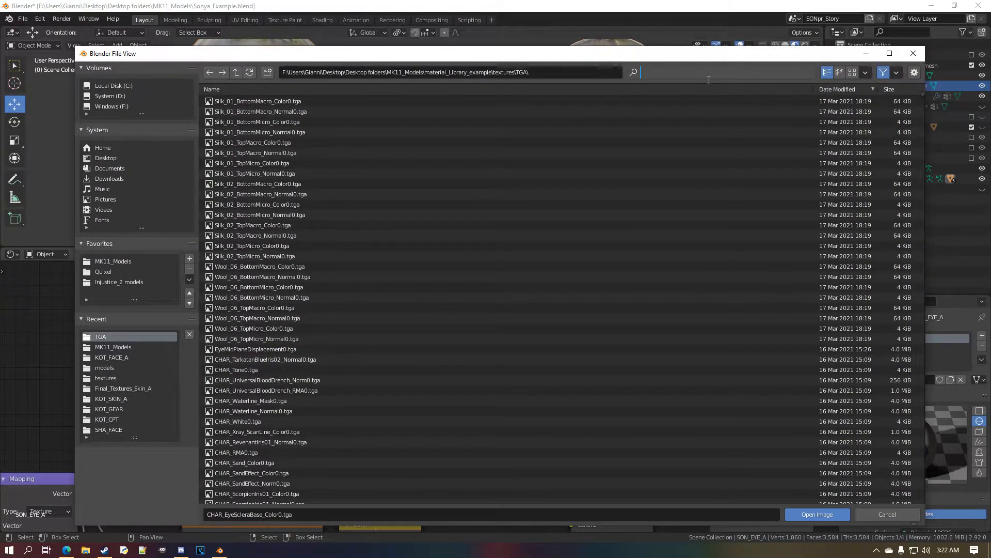
text(reven)
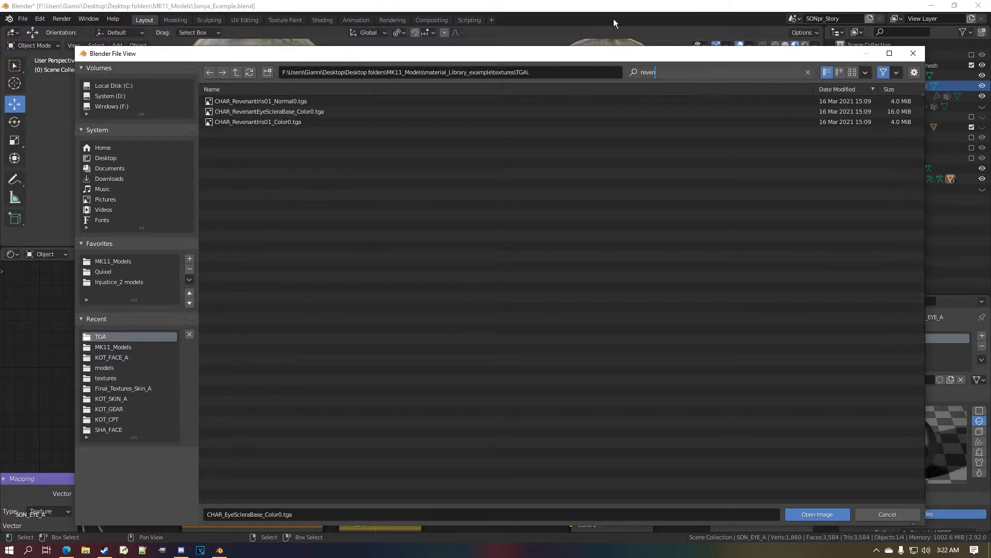
double_click(316, 113)
click(299, 374)
click(792, 429)
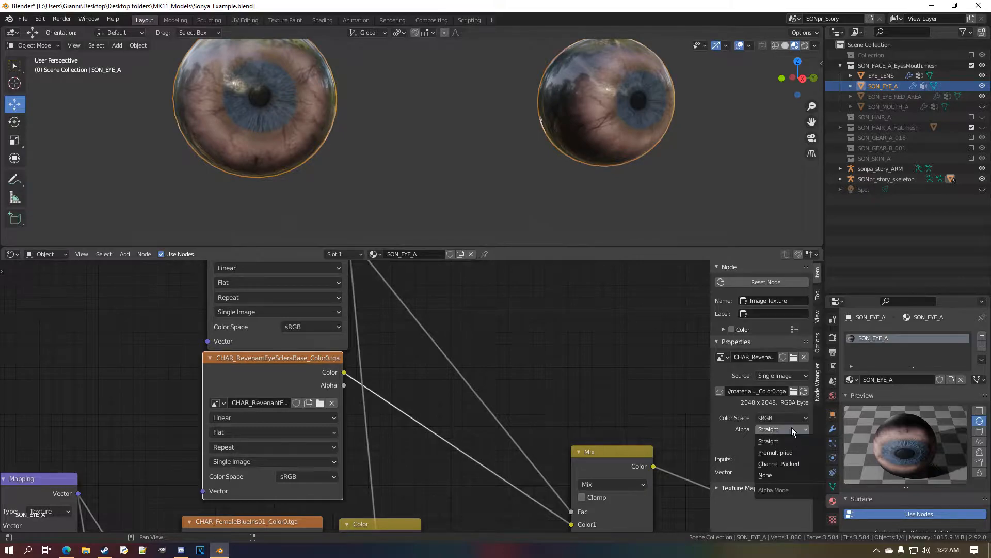
click(794, 467)
Replace the CHAR_FemaleBlueIris01_Color0.tga image with CHAR_RevenantIris01_Color0.tga and set its alpha mode to Channel Packed
scroll(405, 495, down, 1)
middle_drag(396, 518, 439, 401)
scroll(363, 413, up, 3)
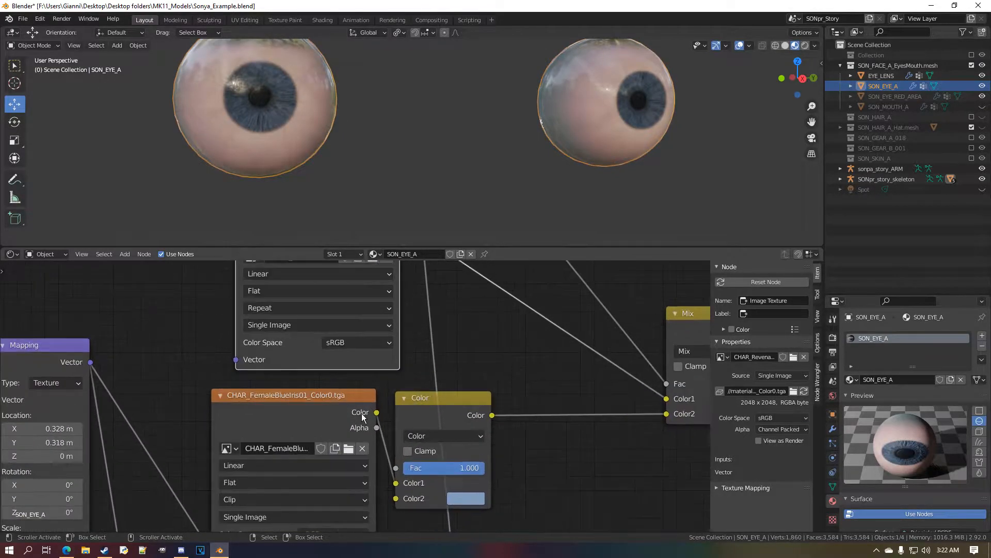
click(356, 431)
click(348, 449)
click(776, 78)
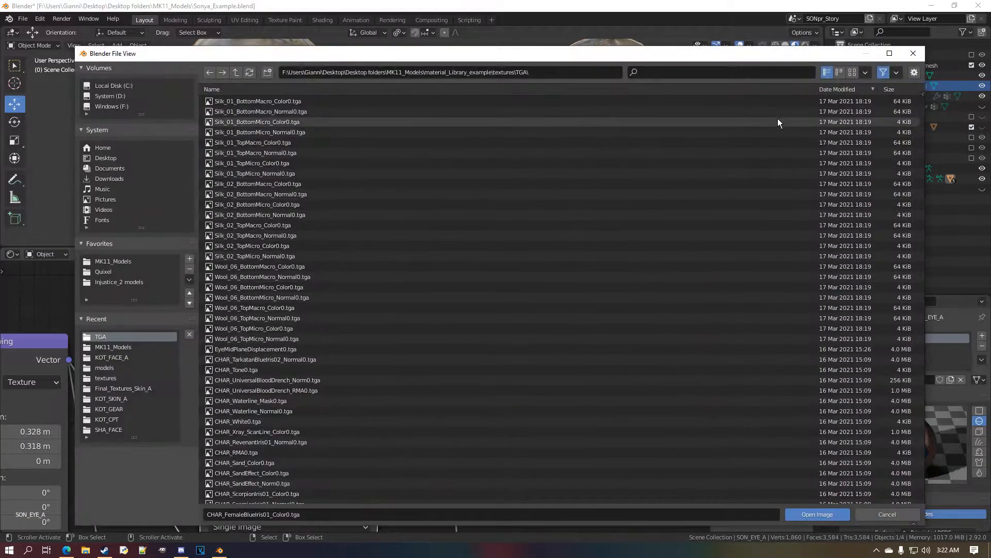
text(reve)
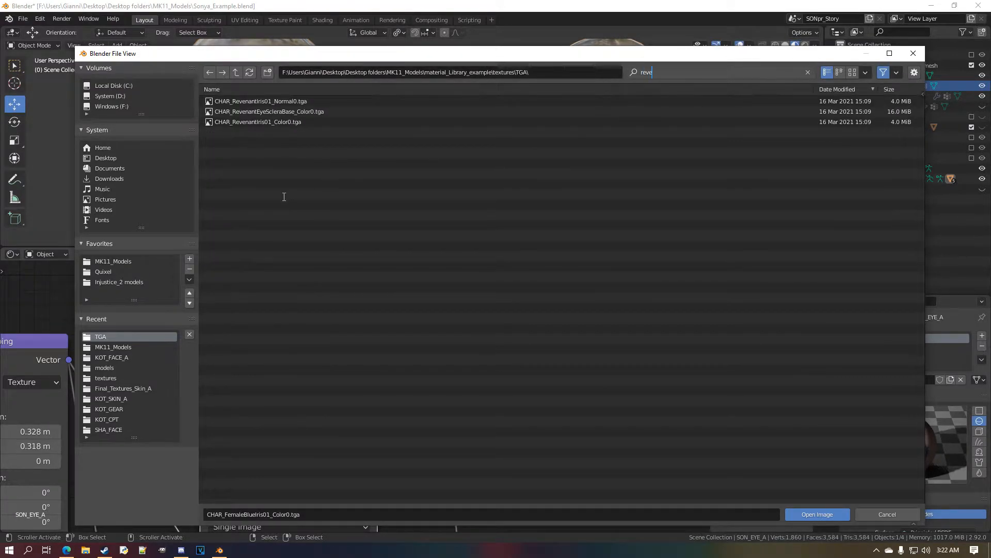
key(Return)
double_click(299, 130)
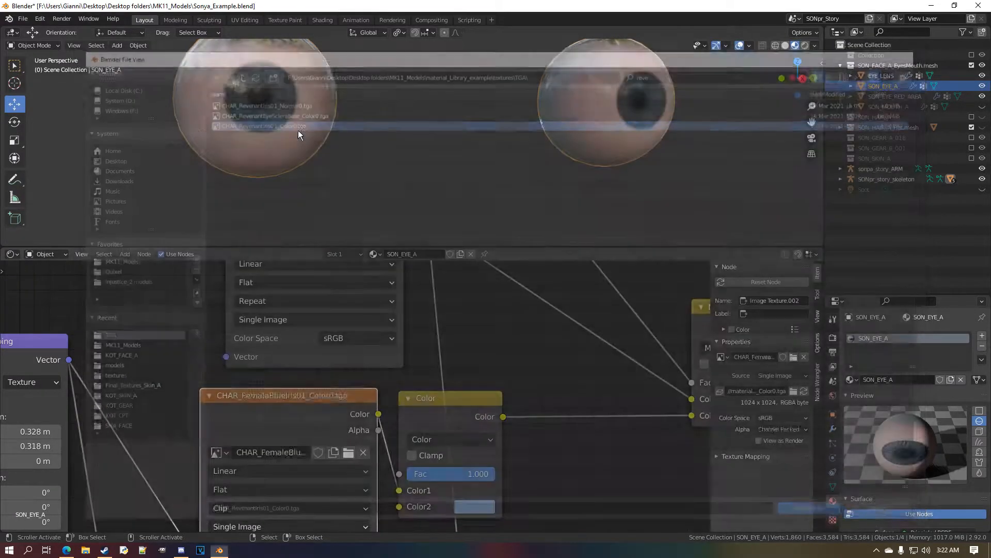
middle_drag(413, 483, 407, 444)
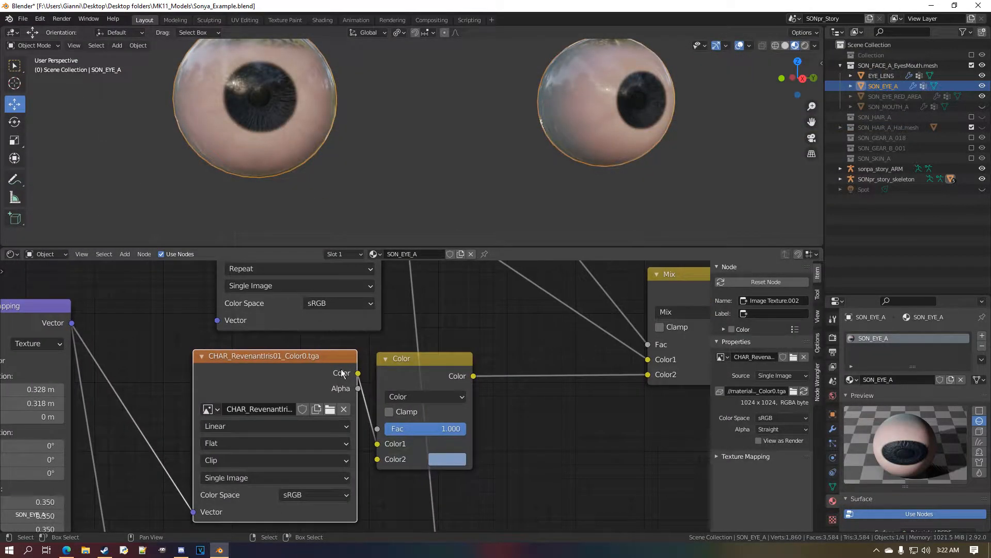
click(769, 430)
click(791, 466)
Replace the iris normal map with CHAR_RevenantIris01_Normal0.tga and set its color space to Non-Color
scroll(504, 459, down, 6)
middle_drag(451, 501, 465, 276)
scroll(416, 361, up, 4)
middle_drag(367, 386, 369, 327)
scroll(380, 461, up, 2)
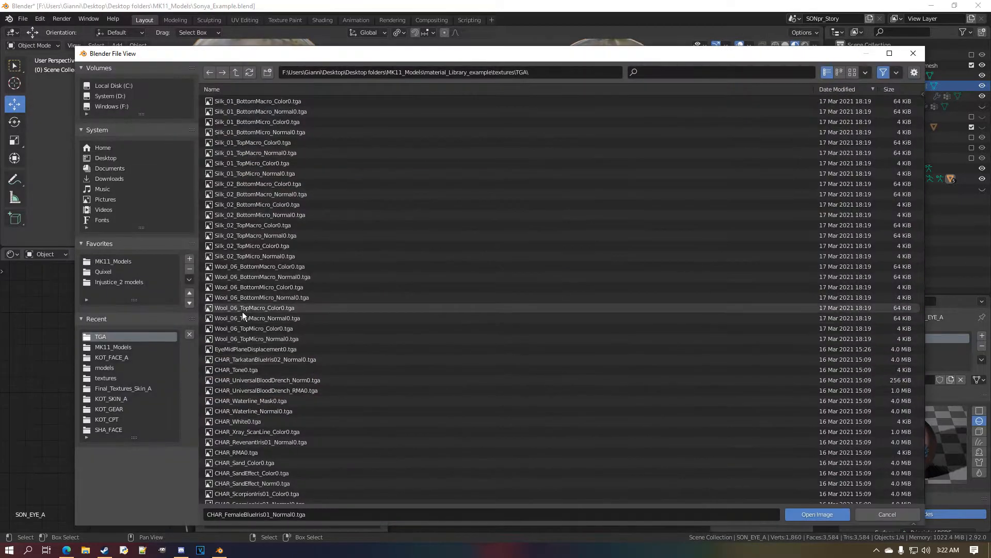
text(revent)
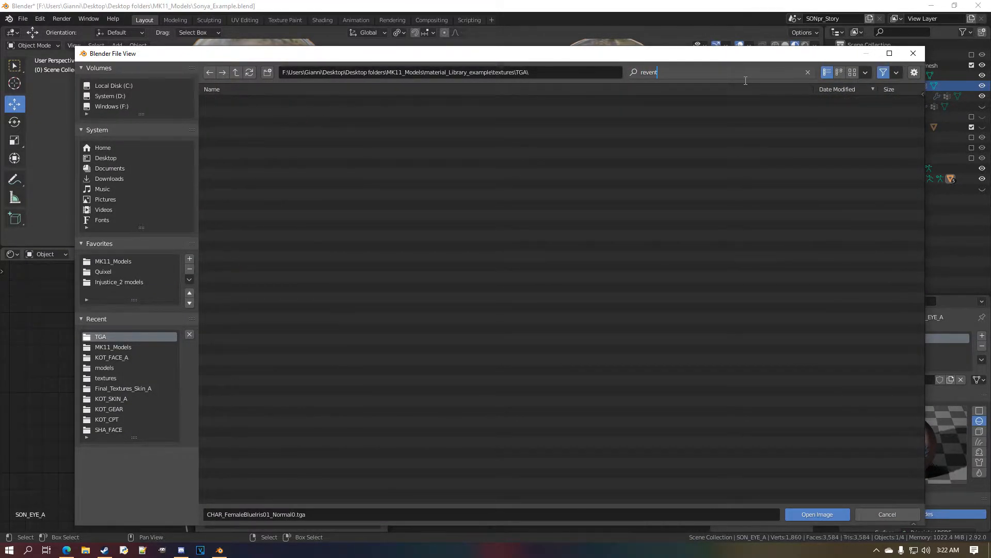
key(BackSpace)
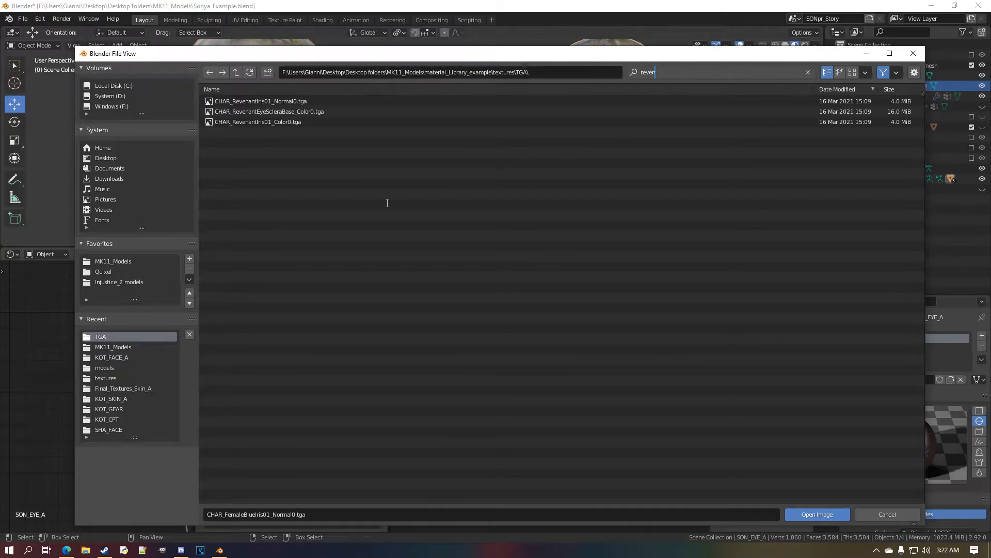
double_click(319, 102)
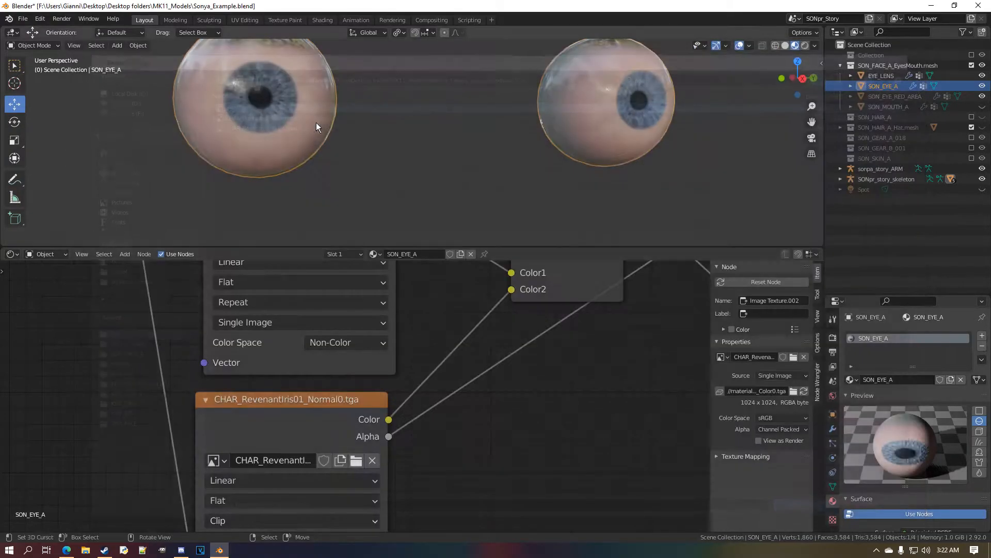
middle_drag(413, 381, 403, 303)
click(362, 485)
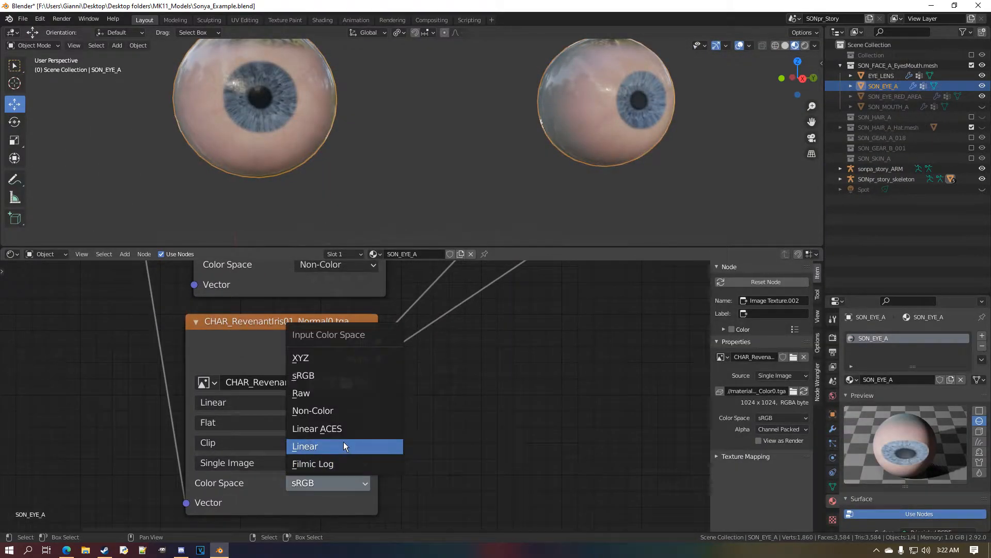
click(347, 416)
Inspect the retextured eyeballs in the viewport and the sclera and iris color nodes in the material
scroll(348, 395, down, 7)
middle_drag(338, 327, 347, 397)
scroll(346, 397, up, 1)
middle_drag(377, 301, 312, 504)
scroll(352, 388, down, 4)
middle_drag(347, 387, 314, 461)
middle_drag(407, 132, 424, 146)
scroll(430, 148, up, 5)
scroll(423, 146, down, 5)
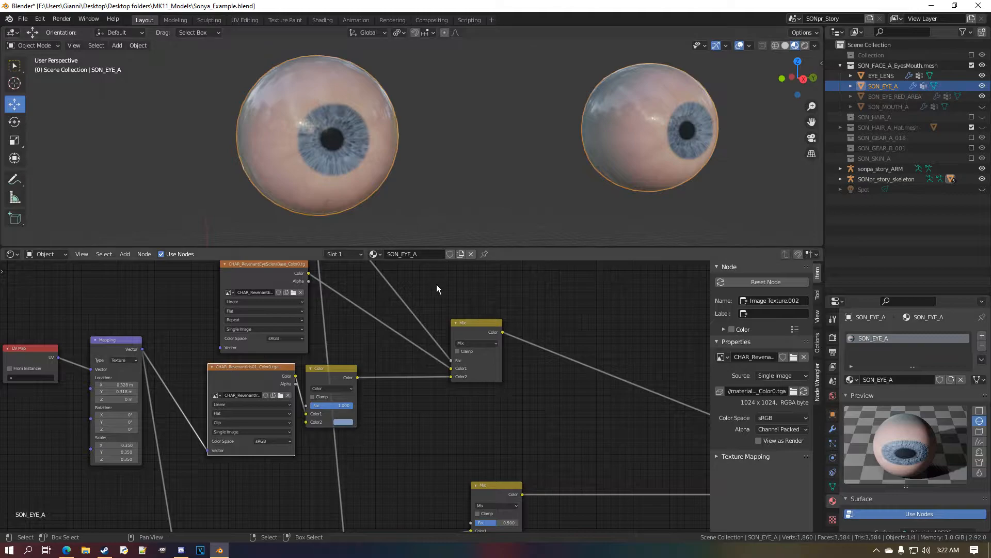
scroll(396, 433, up, 1)
scroll(291, 388, up, 1)
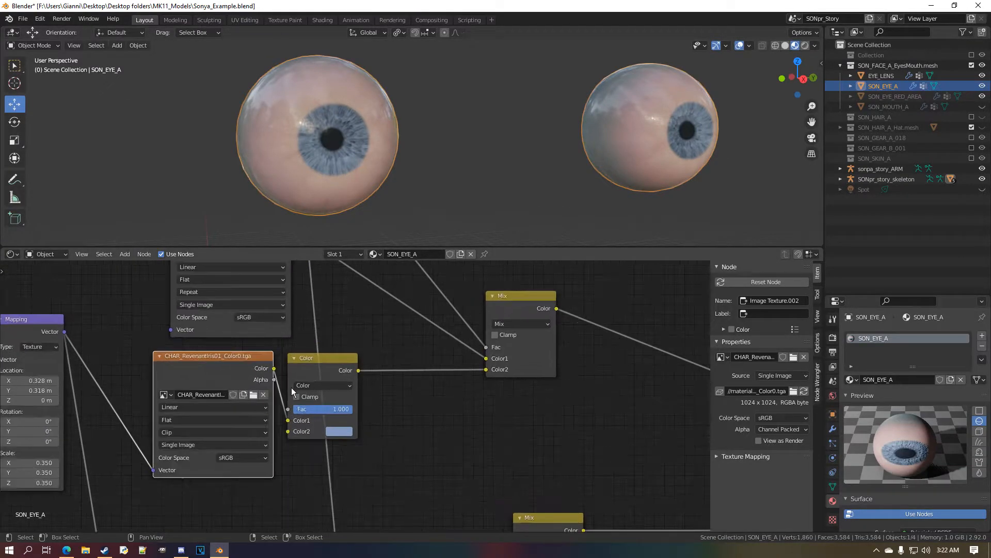
middle_drag(292, 387, 326, 411)
View only the alpha channel of CHAR_RevenantEyeScleraBase_Color0.tga in the Image Editor
click(13, 254)
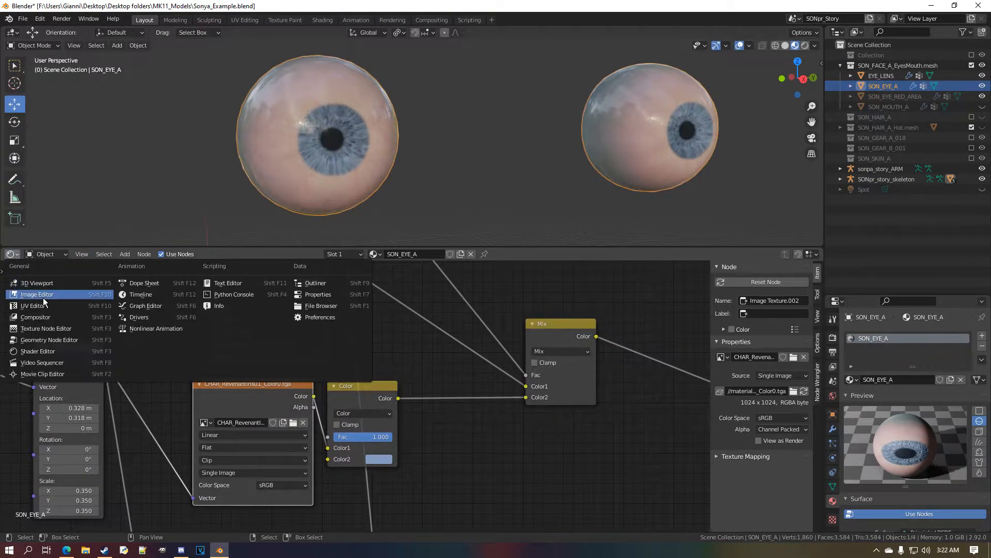
click(43, 294)
click(347, 254)
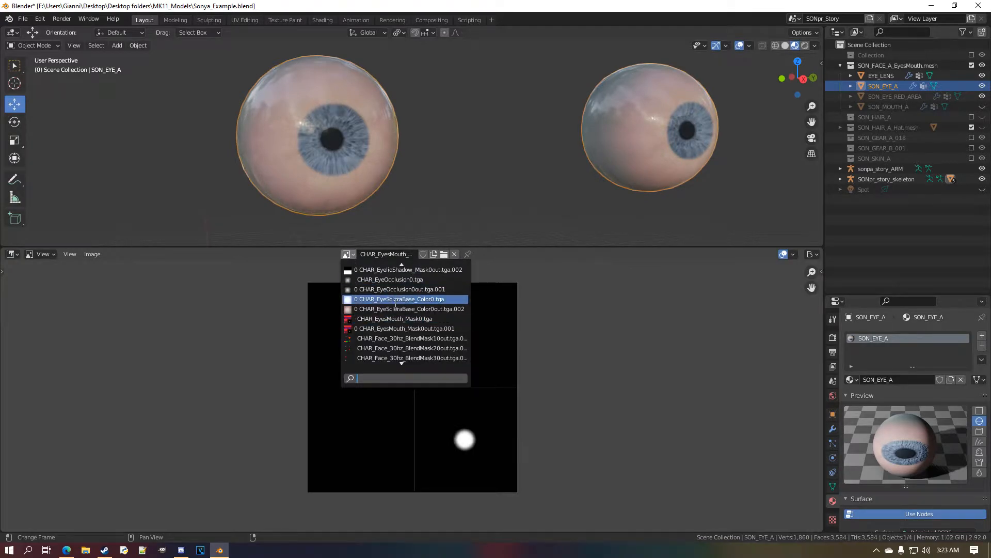
text(reve)
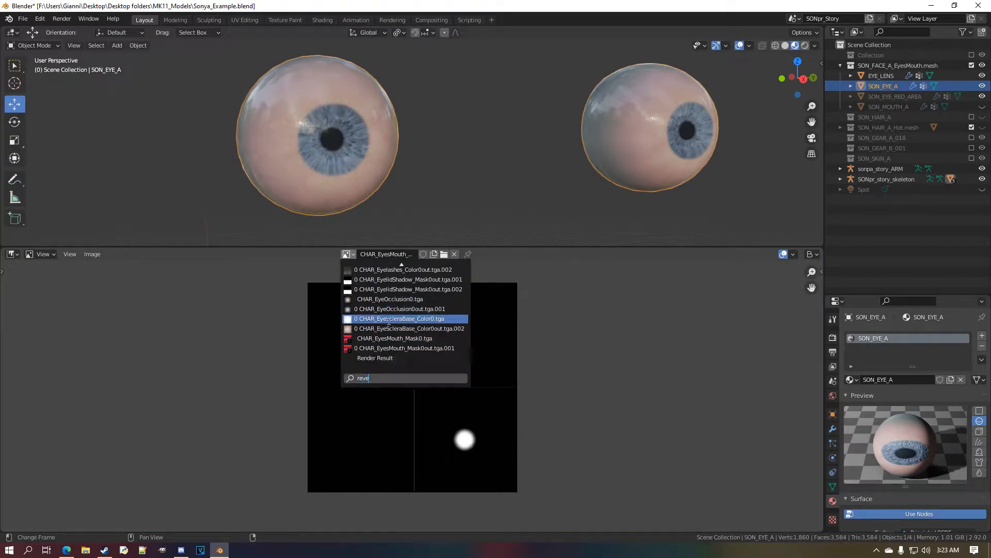
scroll(417, 289, up, 9)
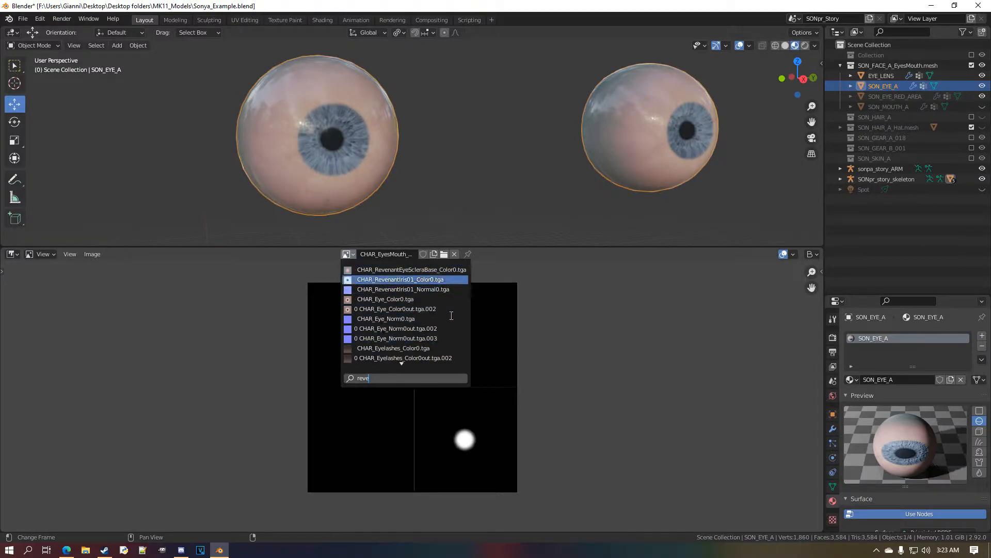
click(442, 270)
scroll(530, 345, down, 1)
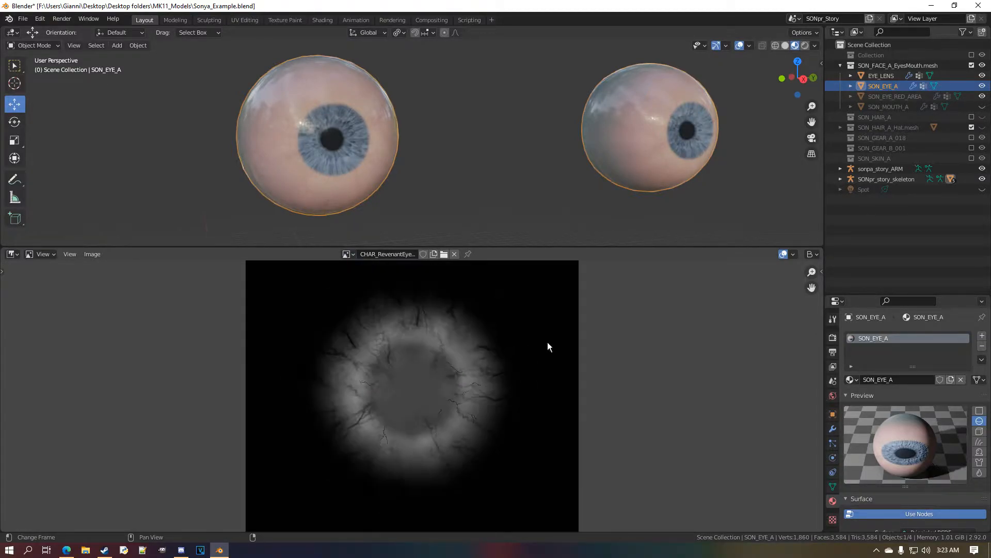
click(815, 254)
click(835, 292)
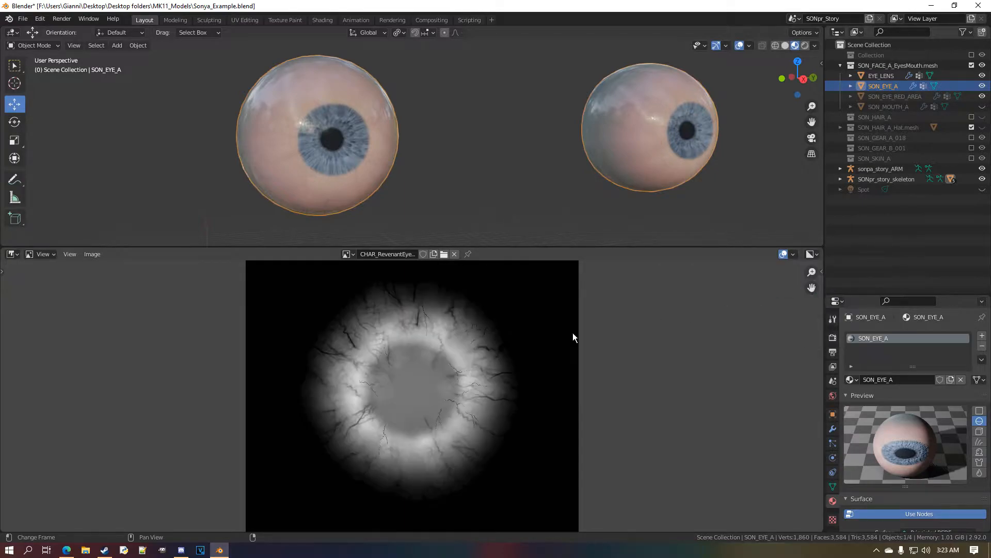
scroll(486, 431, down, 1)
View the alpha channel of CHAR_RevenantIris01_Color0.tga in the Image Editor
click(347, 254)
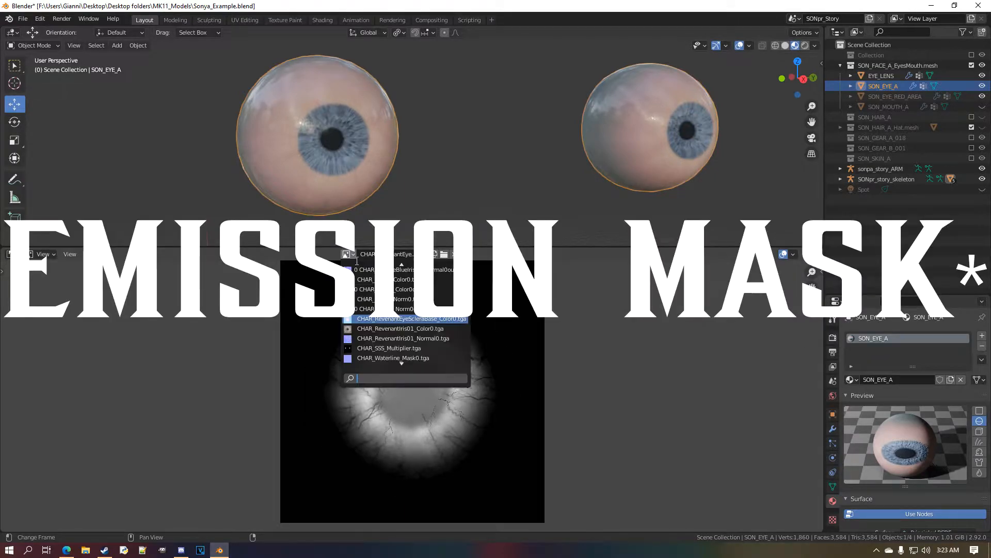
click(460, 333)
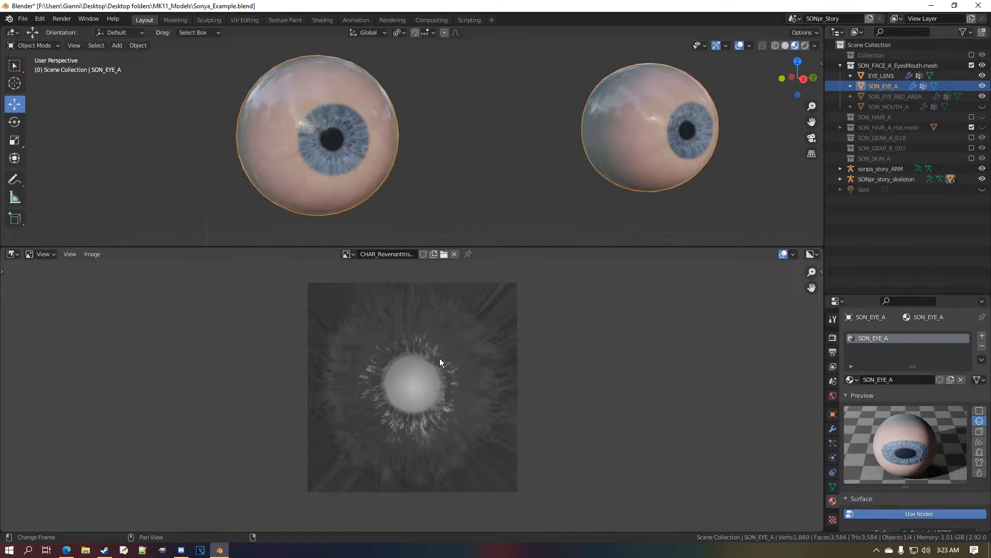
click(352, 255)
Switch the image area to the Shader Editor and add a MixRGB node in the empty space above the Principled BSDF
click(13, 254)
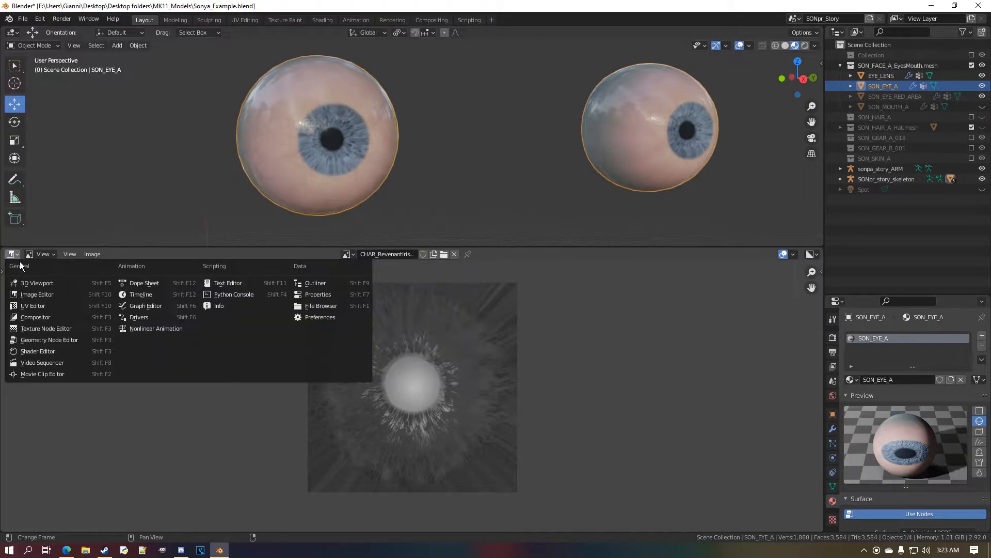
click(69, 354)
scroll(447, 401, down, 1)
middle_drag(540, 400, 260, 425)
click(128, 256)
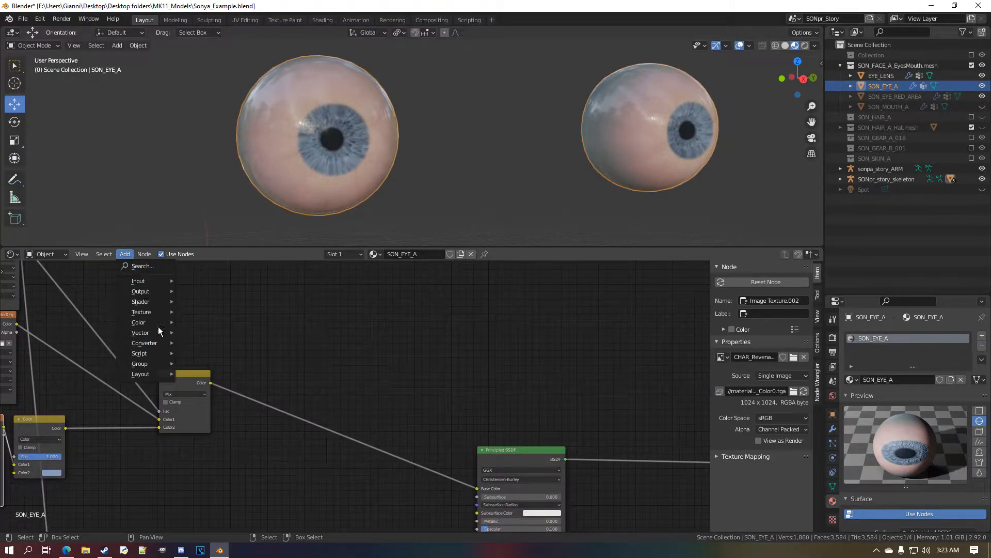
mouse_move(150, 323)
click(240, 385)
click(354, 344)
Set the Fac of the iris texture's Color blend node to 0
middle_drag(146, 381, 220, 397)
scroll(292, 386, up, 1)
scroll(291, 386, up, 1)
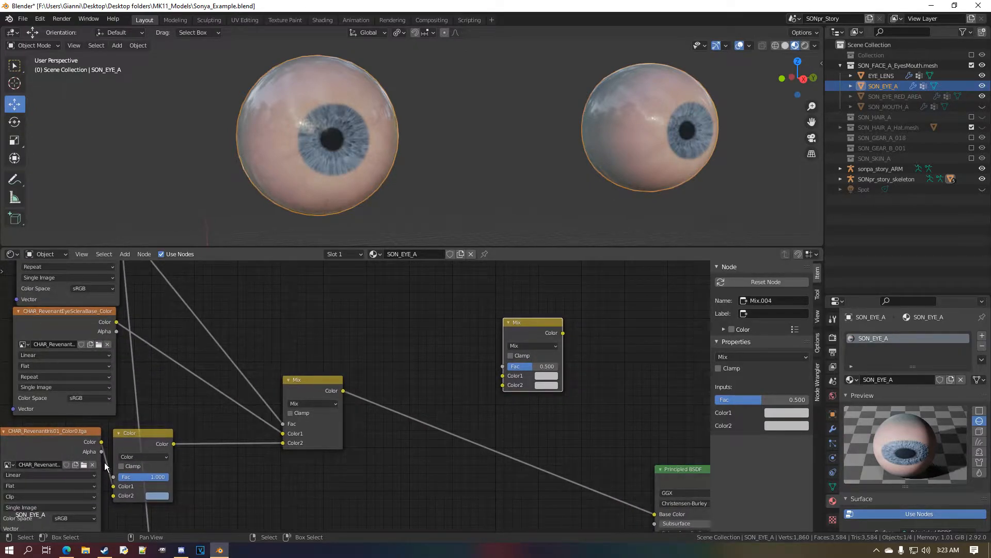
drag(103, 452, 412, 419)
middle_drag(155, 476, 307, 419)
scroll(273, 440, up, 7)
drag(278, 435, 200, 434)
Link the iris texture's Alpha to Color2 and the sclera texture's Alpha to Color1 of the new Mix node
scroll(427, 397, down, 2)
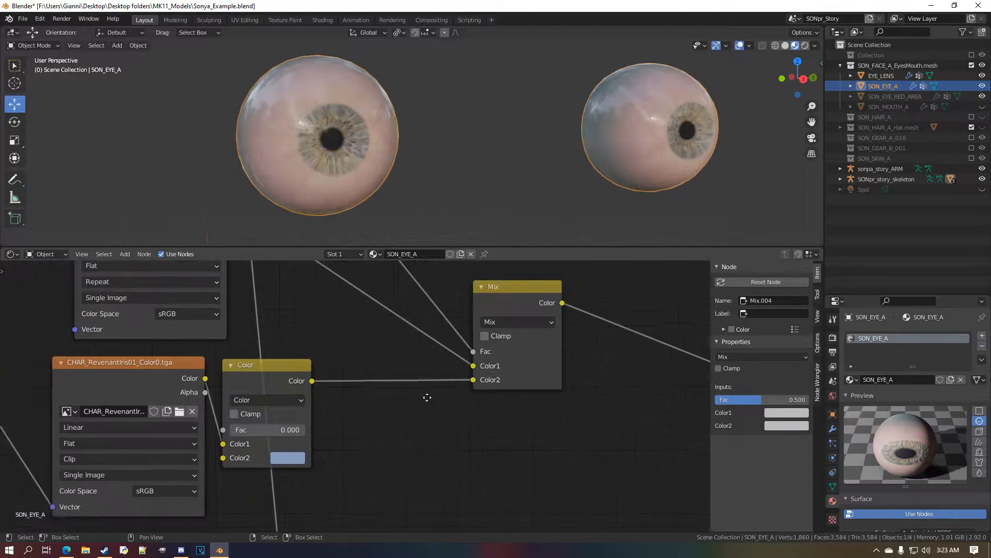
middle_drag(427, 397, 289, 413)
scroll(307, 409, down, 1)
drag(37, 432, 551, 347)
scroll(341, 365, down, 1)
middle_drag(342, 364, 345, 418)
middle_drag(161, 359, 162, 383)
drag(134, 385, 522, 429)
Link the Alpha of CHAR_Eye_Color0.tga to the Fac input of the new Mix node
scroll(568, 441, down, 1)
middle_drag(568, 441, 412, 404)
scroll(299, 370, down, 1)
middle_drag(53, 284, 203, 383)
scroll(204, 384, up, 2)
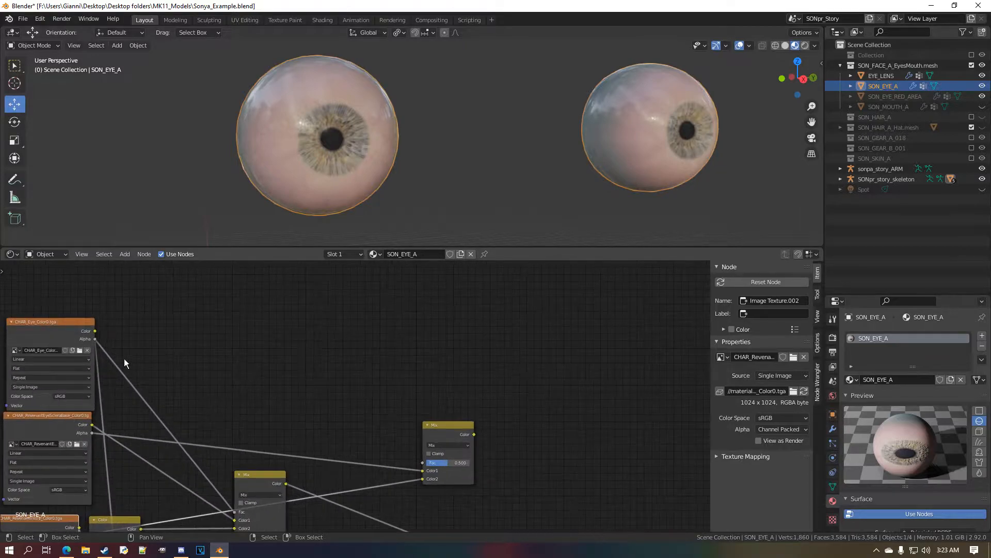
drag(98, 341, 178, 393)
middle_drag(133, 365, 232, 371)
scroll(232, 370, up, 2)
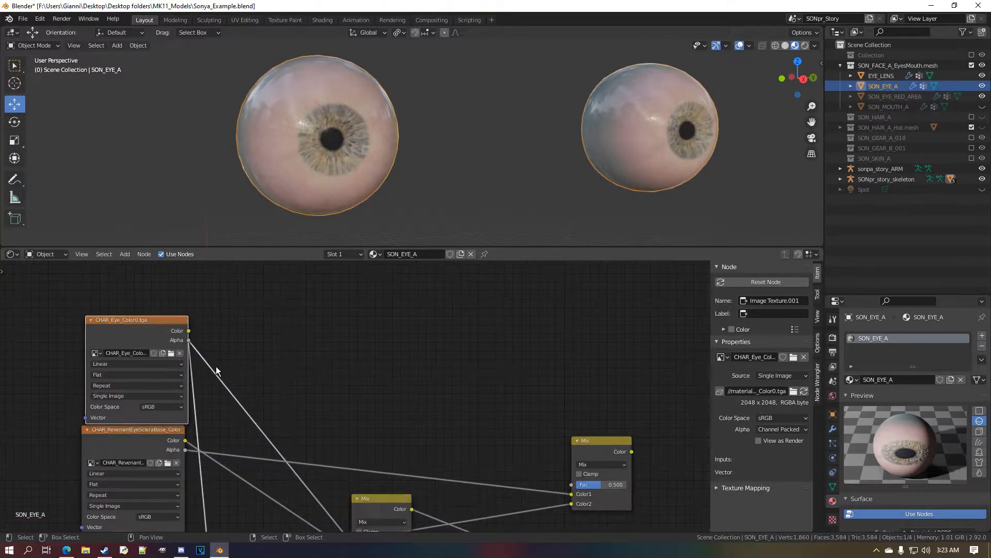
mouse_move(148, 335)
mouse_down()
mouse_move(140, 328)
mouse_move(149, 335)
mouse_up()
middle_drag(213, 351, 163, 336)
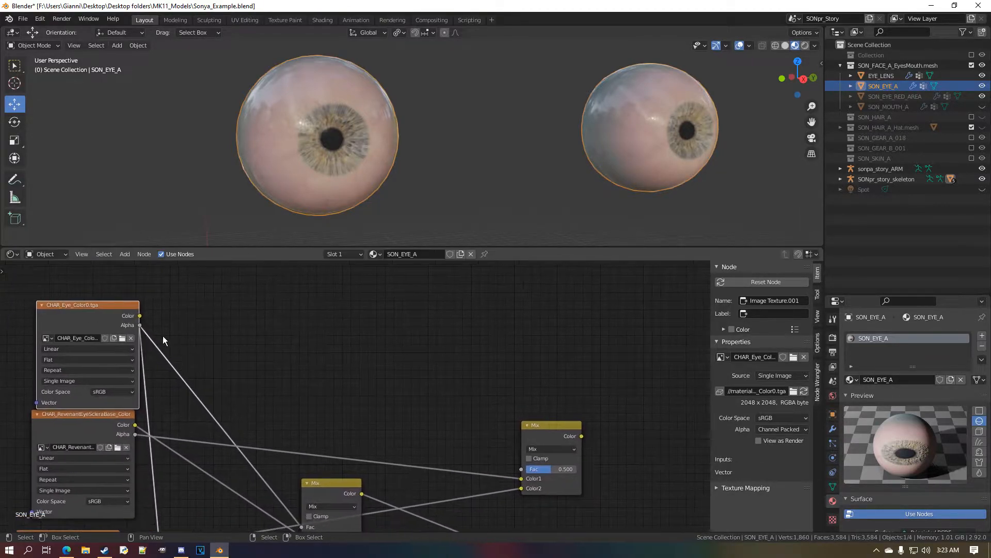
drag(147, 330, 522, 469)
Preview the combined alpha mask on the eyeballs by linking the new Mix node's Color to the Material Output's Surface
middle_drag(531, 479, 296, 343)
drag(238, 305, 630, 463)
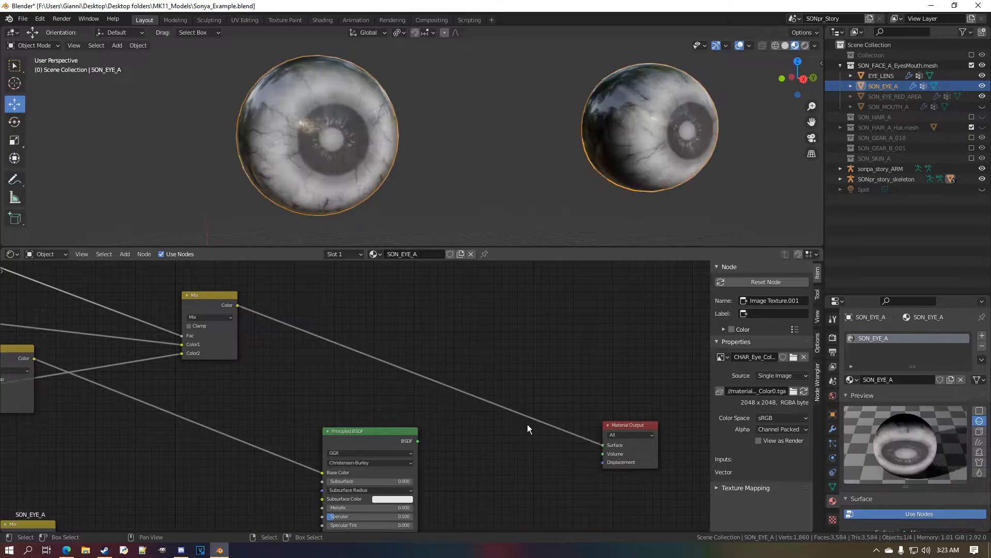
middle_drag(454, 213, 446, 213)
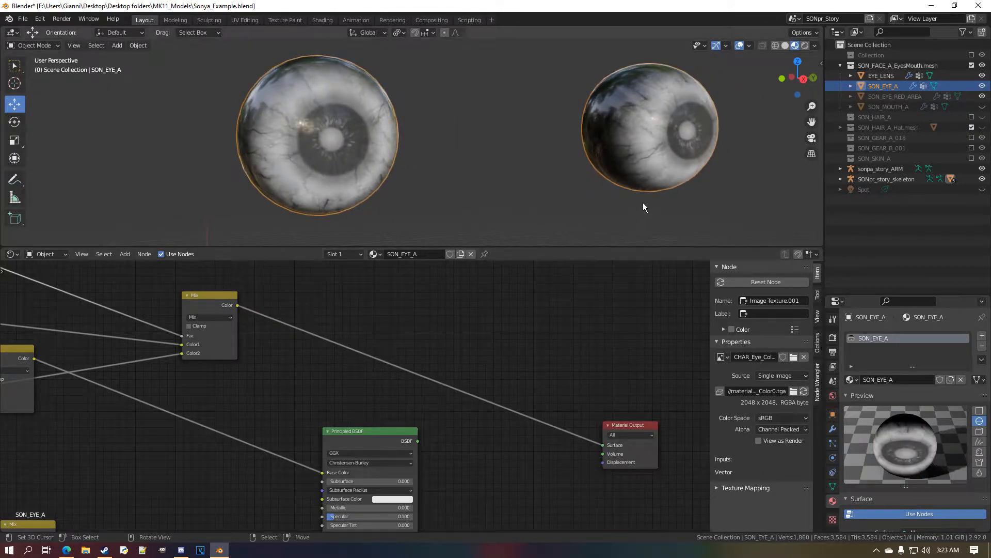
scroll(297, 370, up, 4)
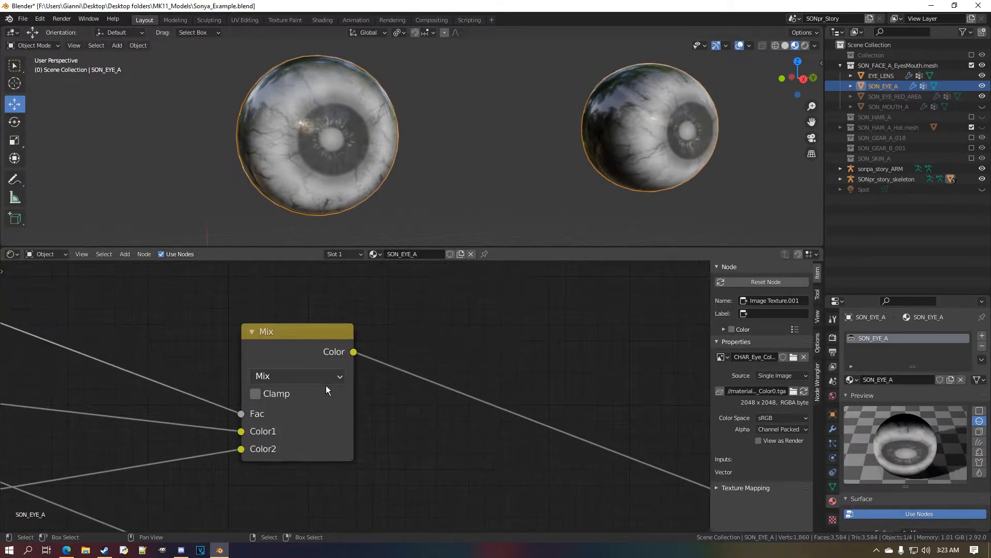
middle_drag(615, 169, 572, 171)
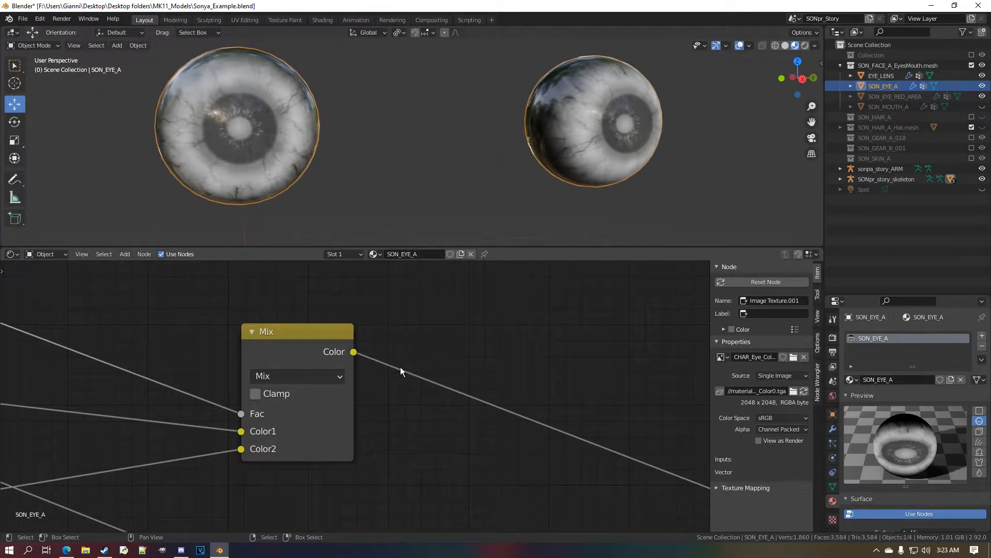
Try the Overlay blend mode on the alpha Mix node and inspect the iris up close
click(353, 380)
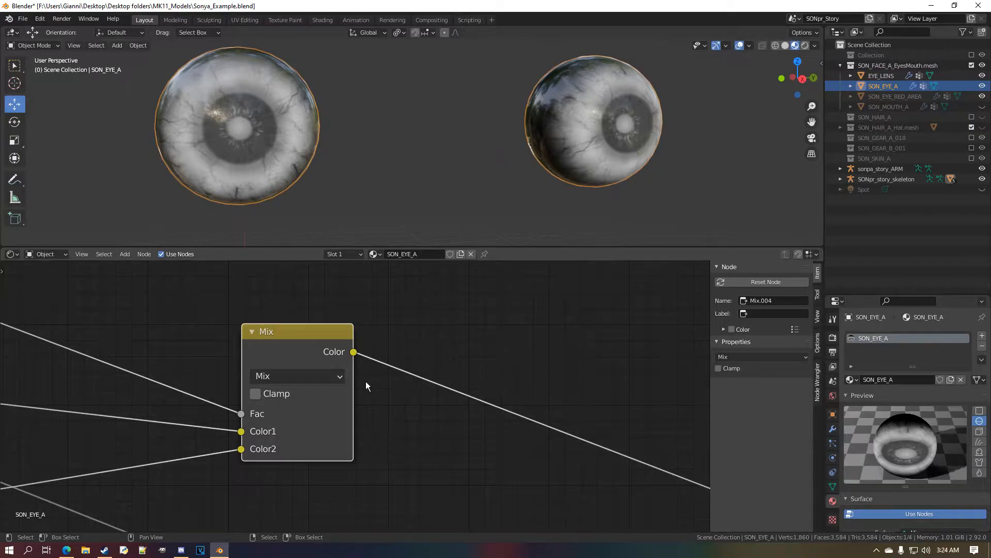
click(344, 376)
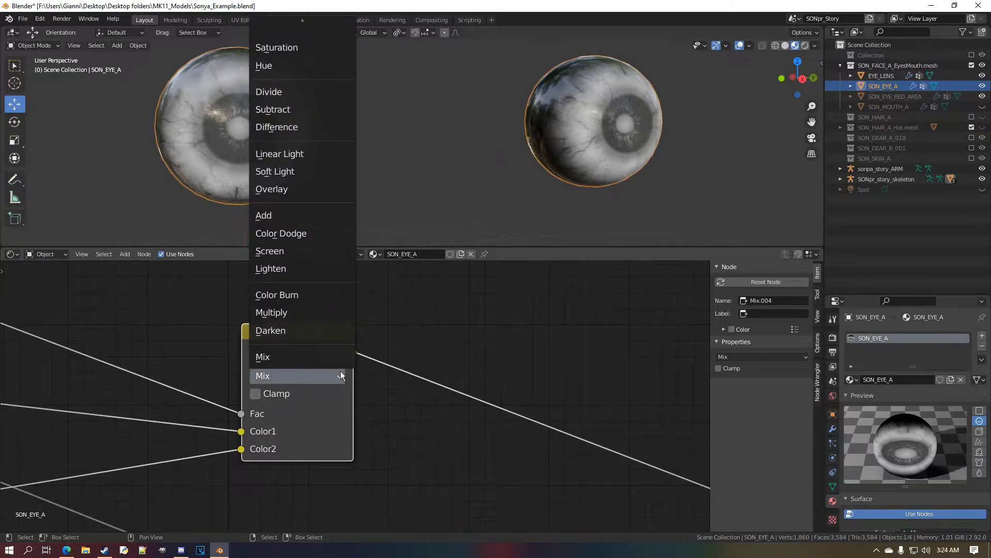
click(309, 189)
middle_drag(428, 188, 431, 188)
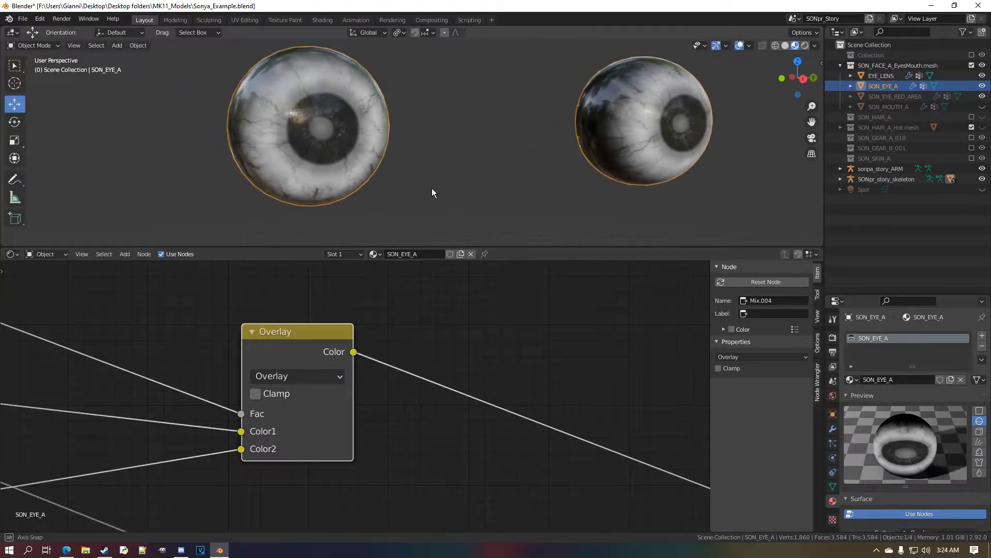
scroll(333, 165, up, 5)
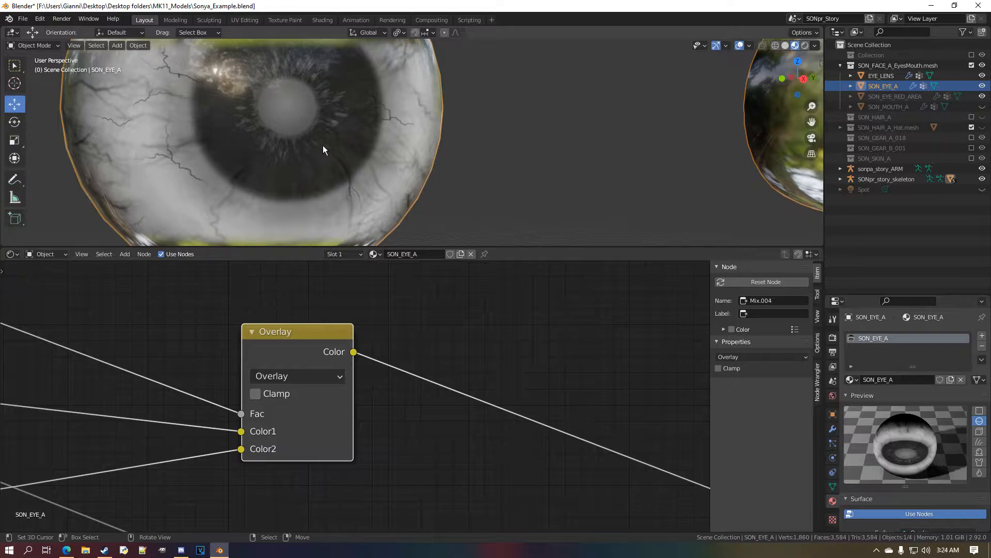
scroll(313, 134, down, 5)
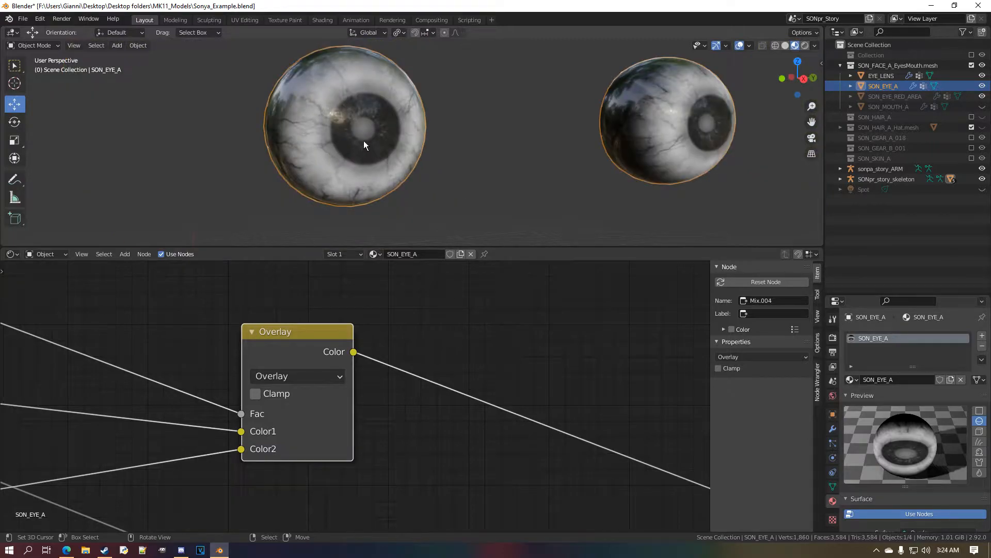
Return the alpha node's blend mode to Mix and compare the iris up close
click(330, 379)
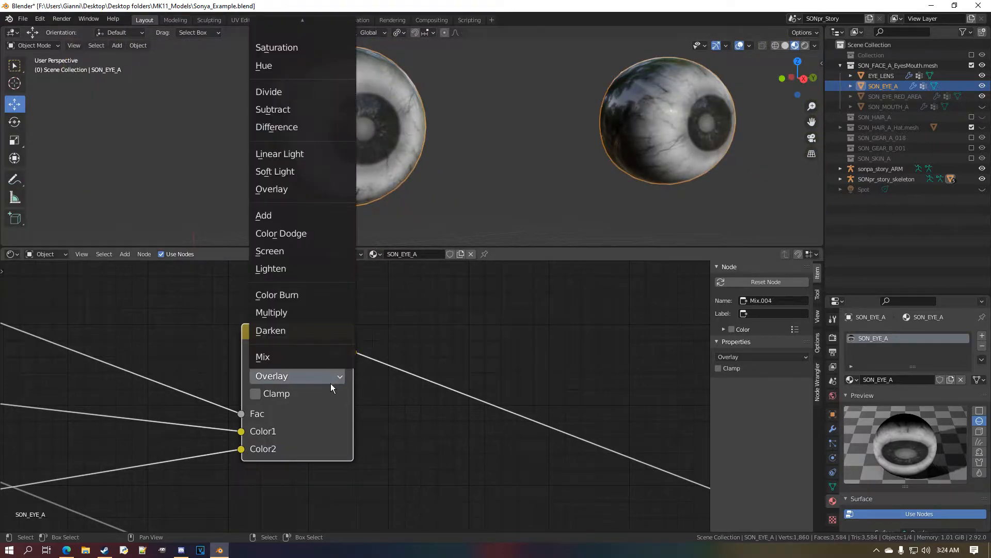
click(331, 357)
scroll(404, 201, up, 4)
scroll(408, 207, down, 4)
scroll(432, 406, down, 4)
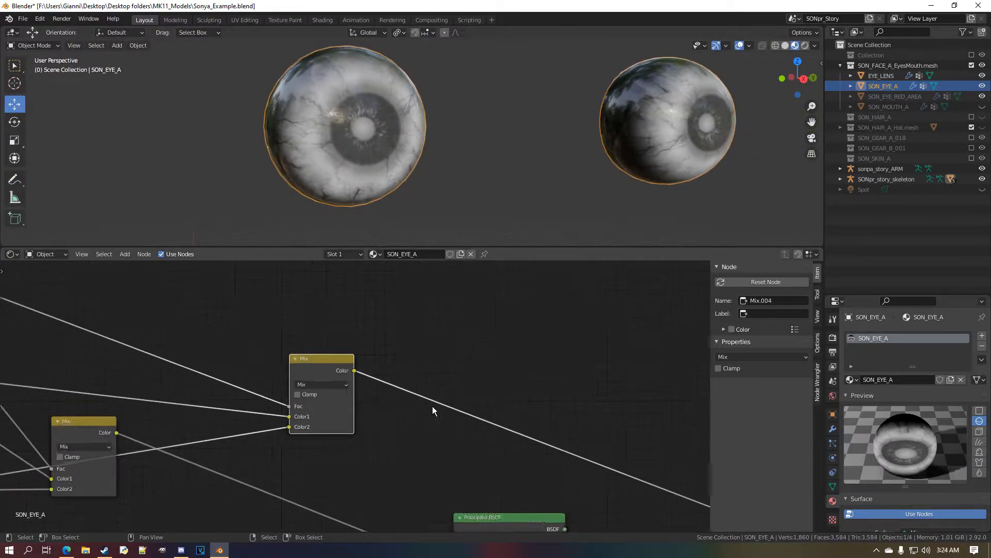
Move the alpha Mix node above the Principled BSDF and shift the Material Output further right to make room
middle_drag(362, 345, 367, 371)
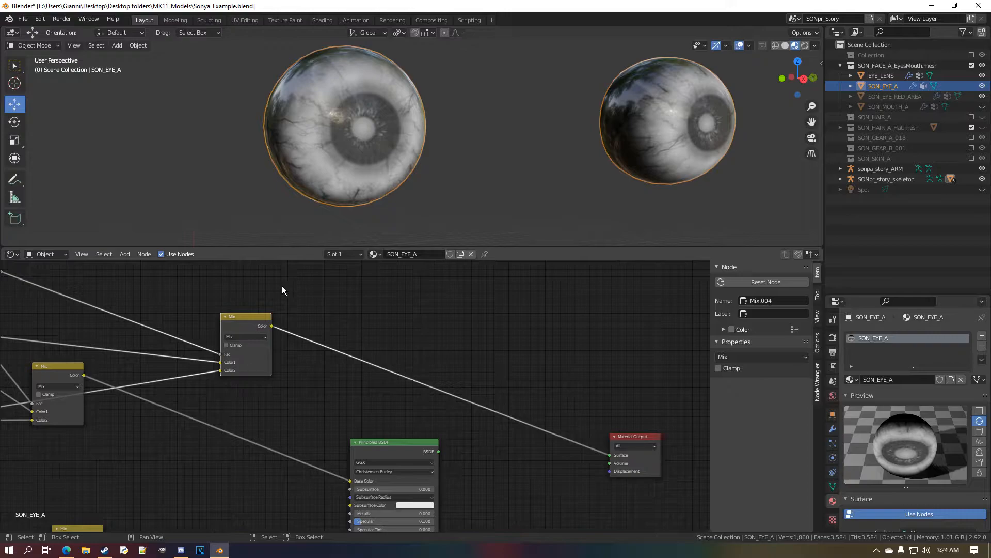
drag(254, 327, 408, 332)
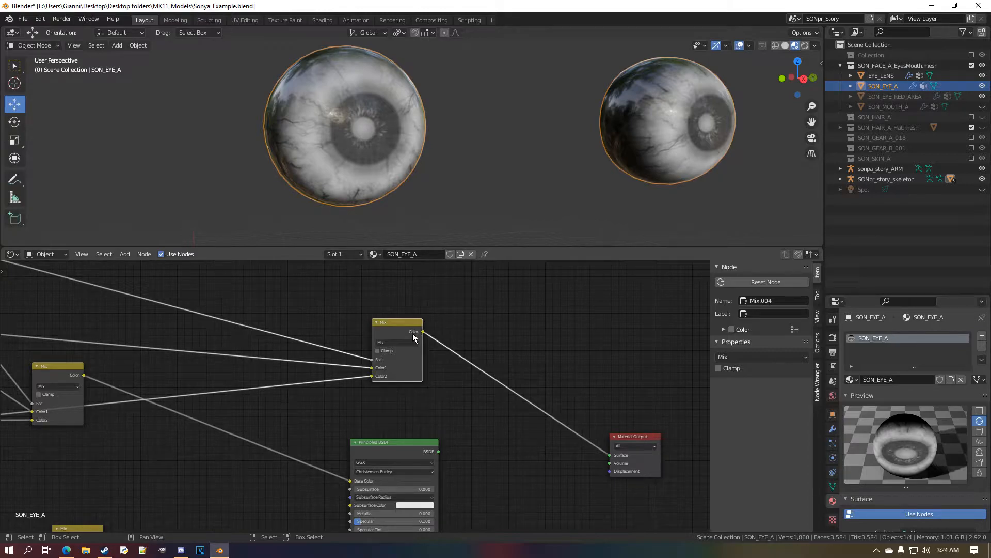
drag(406, 334, 415, 327)
scroll(494, 397, down, 1)
middle_drag(494, 397, 408, 355)
scroll(423, 397, up, 3)
middle_drag(573, 447, 515, 434)
drag(518, 414, 608, 413)
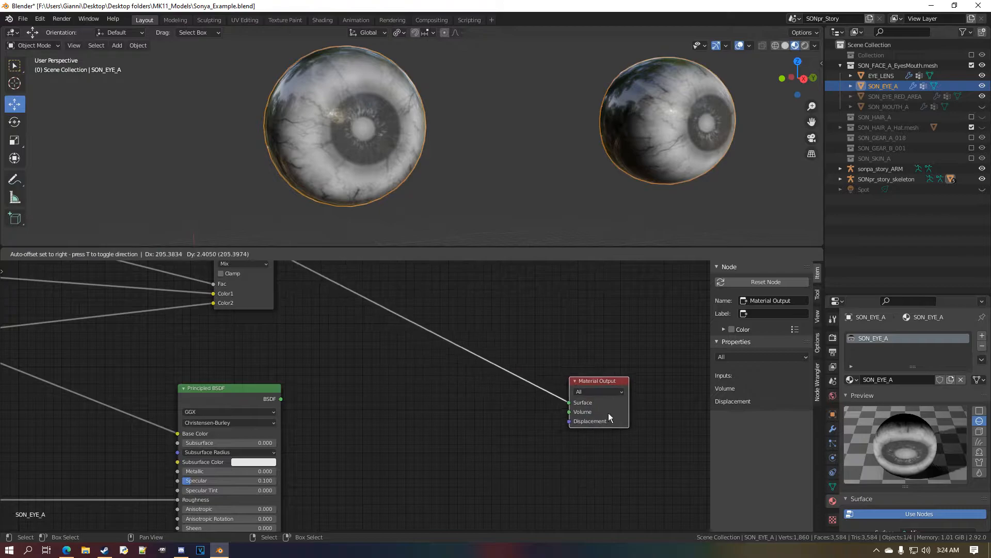
Add a Mix Shader node beside the Principled BSDF and link the BSDF output to its first Shader input
scroll(354, 394, up, 1)
click(132, 257)
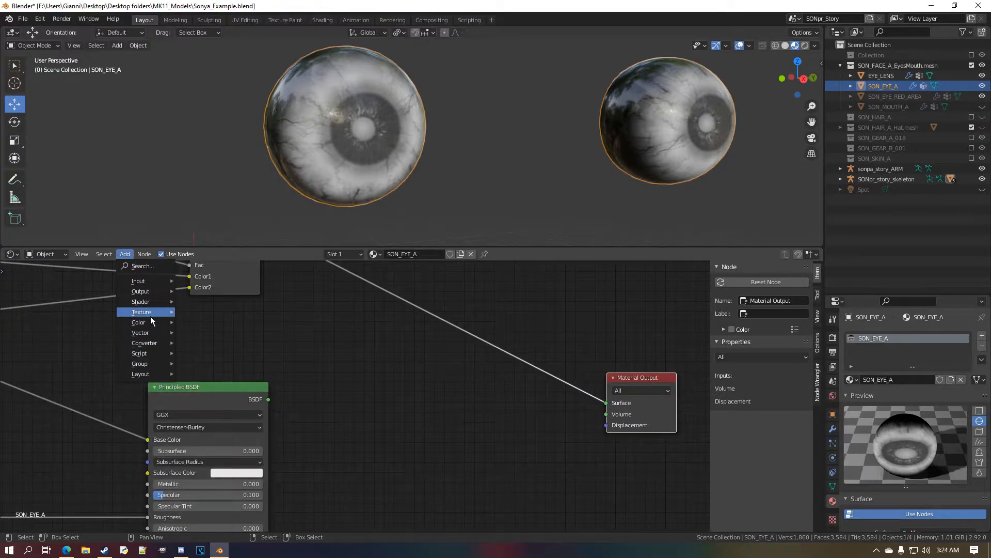
mouse_move(151, 302)
click(243, 370)
click(372, 408)
drag(268, 399, 346, 423)
Add an Emission shader below the Mix Shader, link it to the second Shader input, and shift the Mix Shader right
click(124, 253)
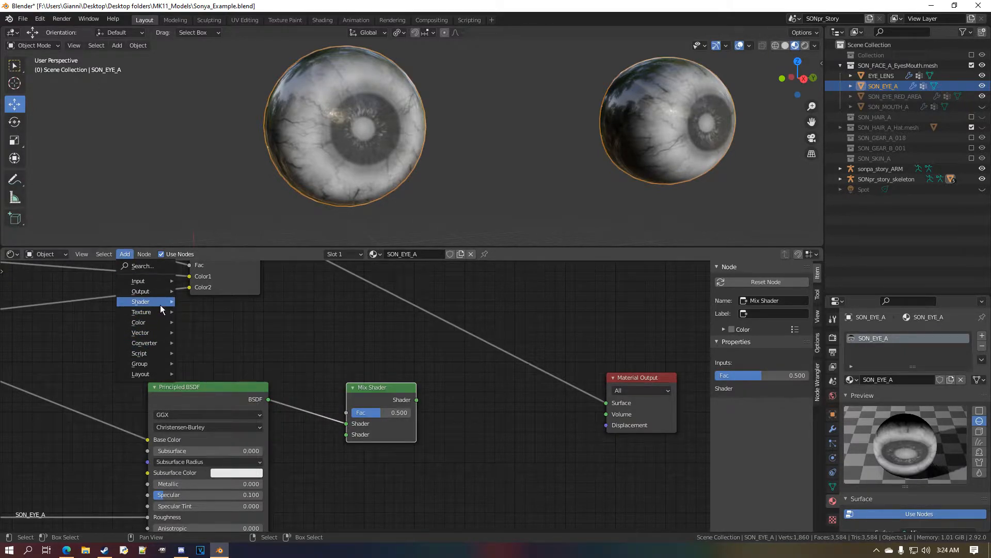
mouse_move(160, 305)
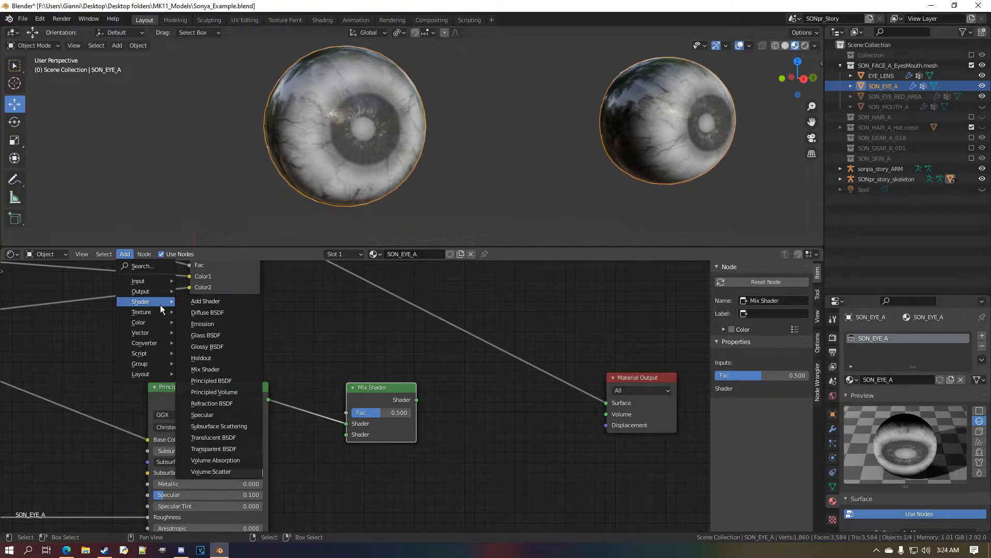
click(242, 323)
click(342, 482)
drag(379, 486, 345, 434)
drag(383, 403, 441, 410)
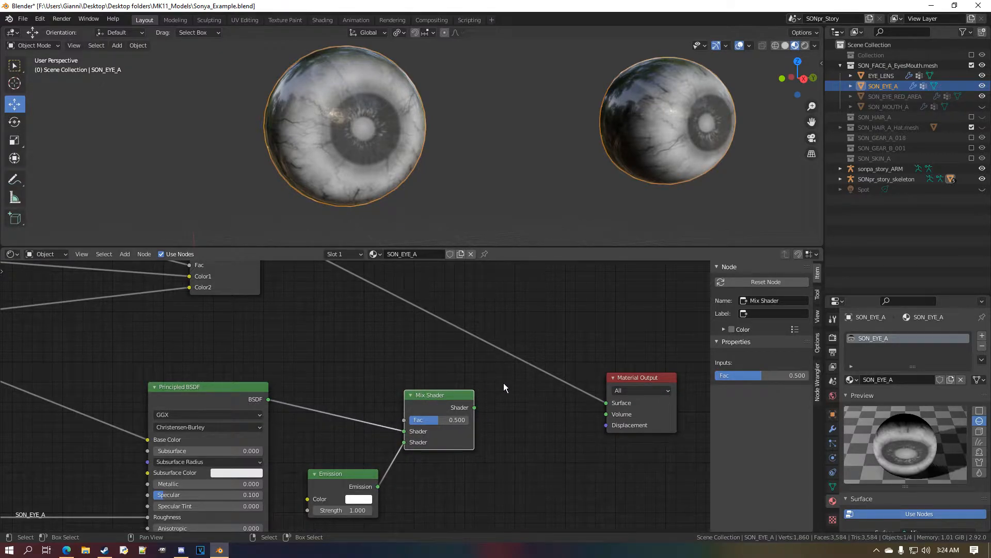
Examine the built-in emission inputs of the Principled BSDF against the separate Emission node
scroll(360, 471, down, 3)
scroll(326, 442, up, 7)
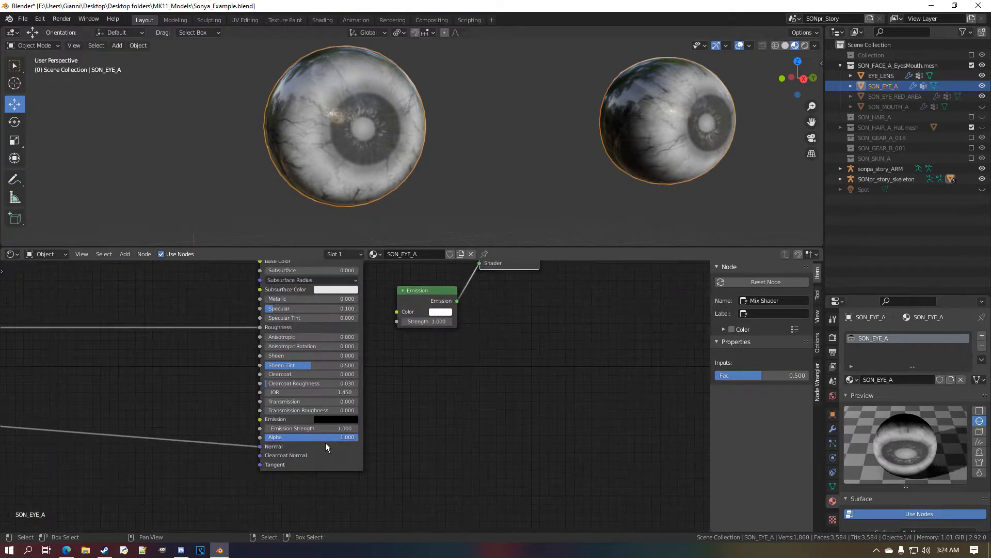
scroll(354, 428, up, 1)
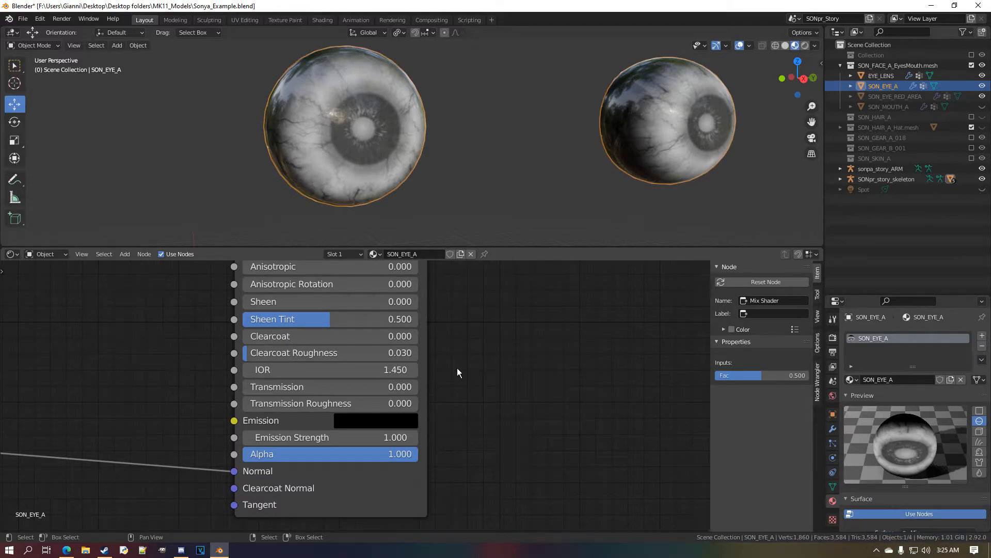
middle_drag(456, 368, 440, 414)
scroll(457, 376, down, 3)
middle_drag(490, 336, 447, 450)
scroll(451, 423, down, 1)
scroll(451, 423, down, 1)
middle_drag(458, 412, 448, 428)
middle_drag(449, 390, 420, 428)
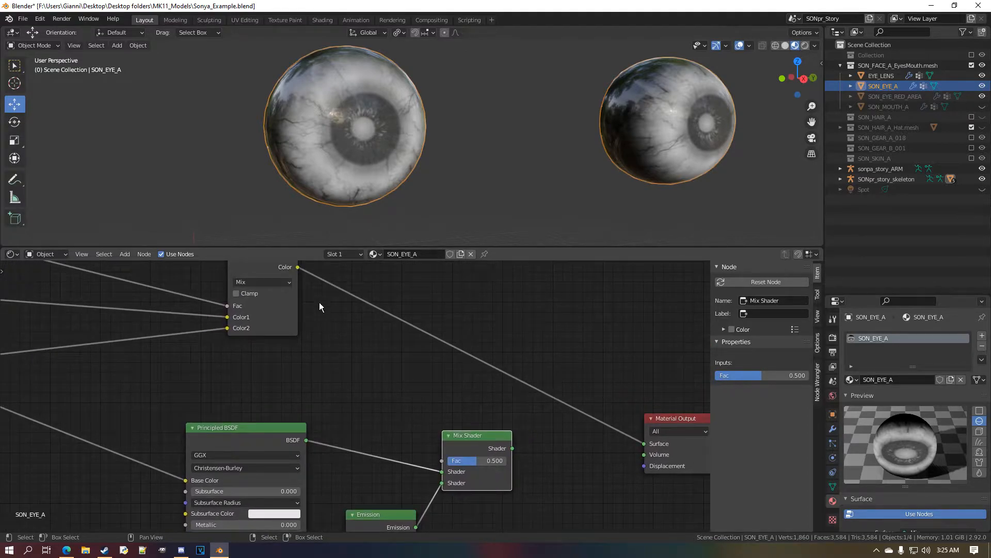
Link the alpha Mix node's Color to the Mix Shader's Fac and the Mix Shader's output to the Material Output's Surface
scroll(443, 472, down, 1)
middle_drag(443, 471, 449, 416)
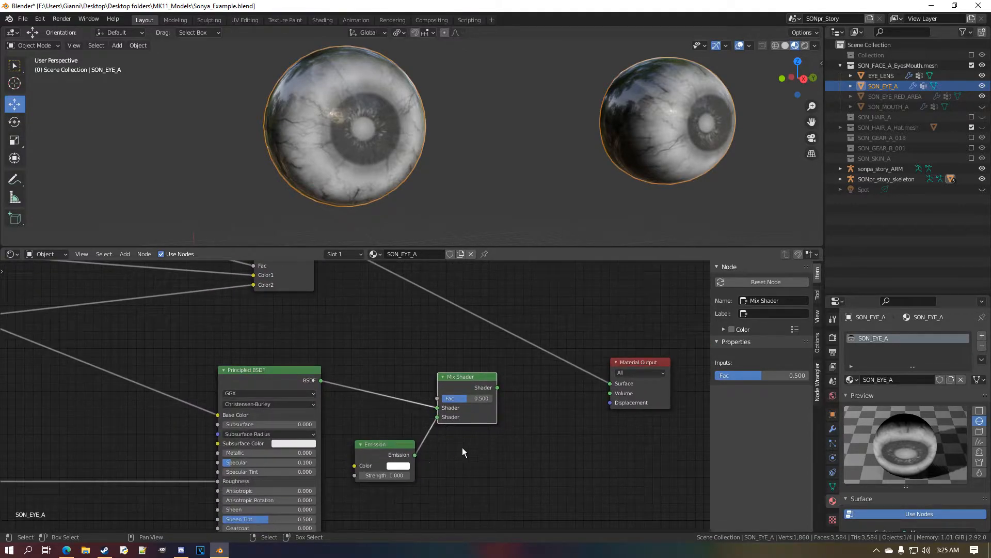
middle_drag(433, 383, 423, 419)
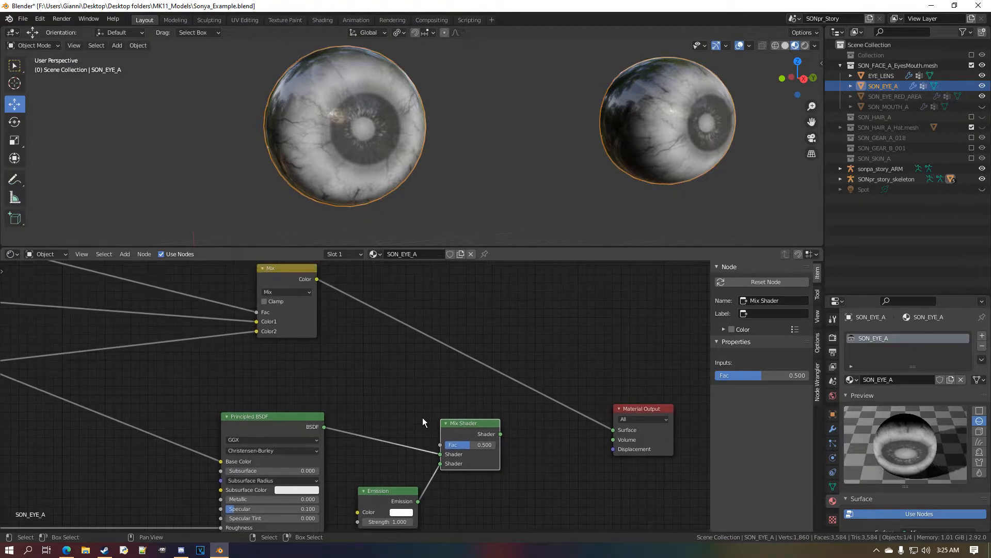
drag(324, 285, 440, 445)
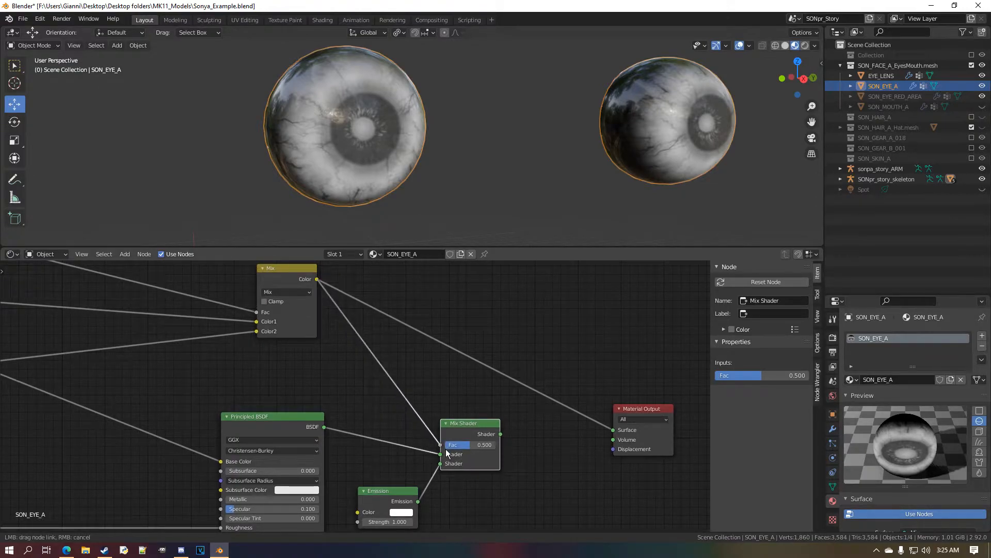
drag(500, 433, 615, 432)
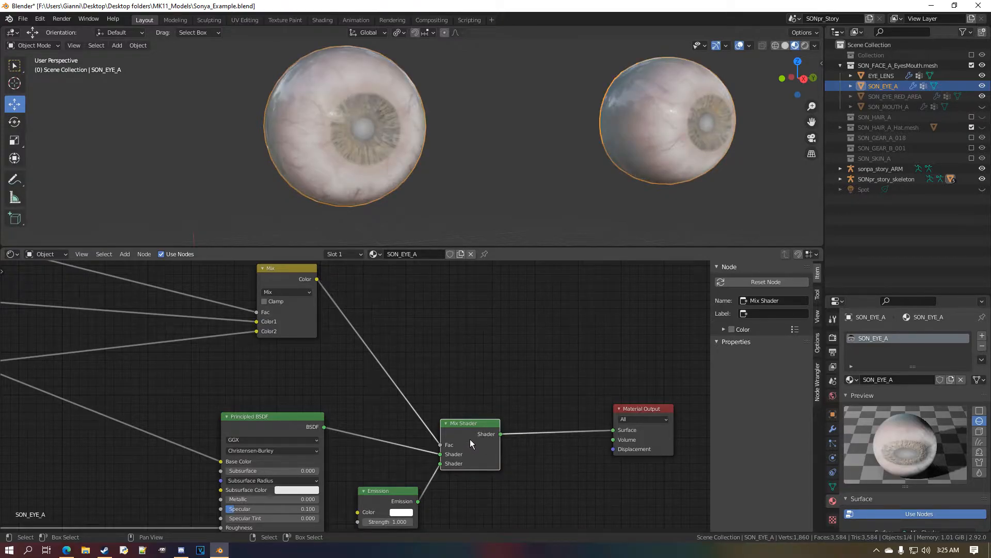
drag(450, 432, 509, 424)
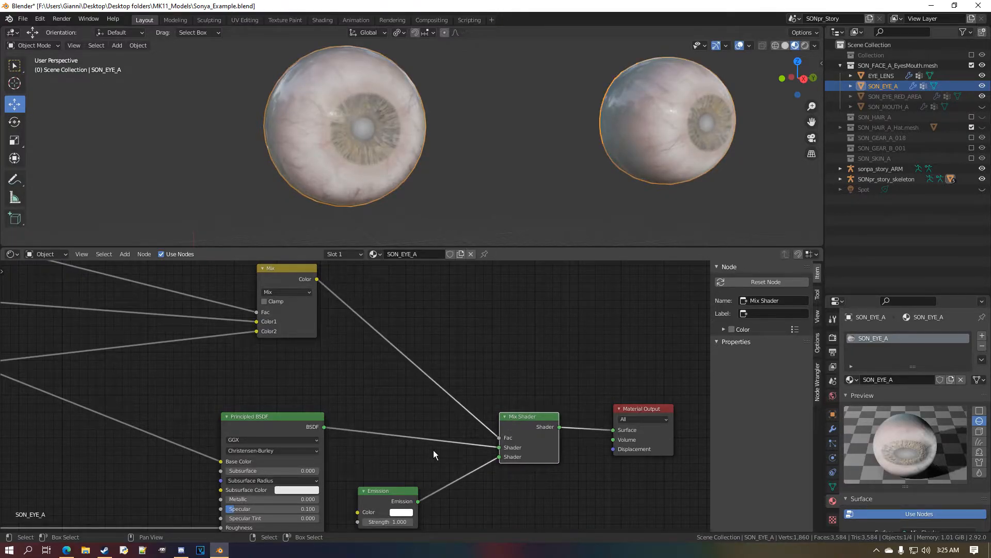
Set the Emission node's strength to 10
scroll(537, 345, up, 3)
click(502, 430)
text(10)
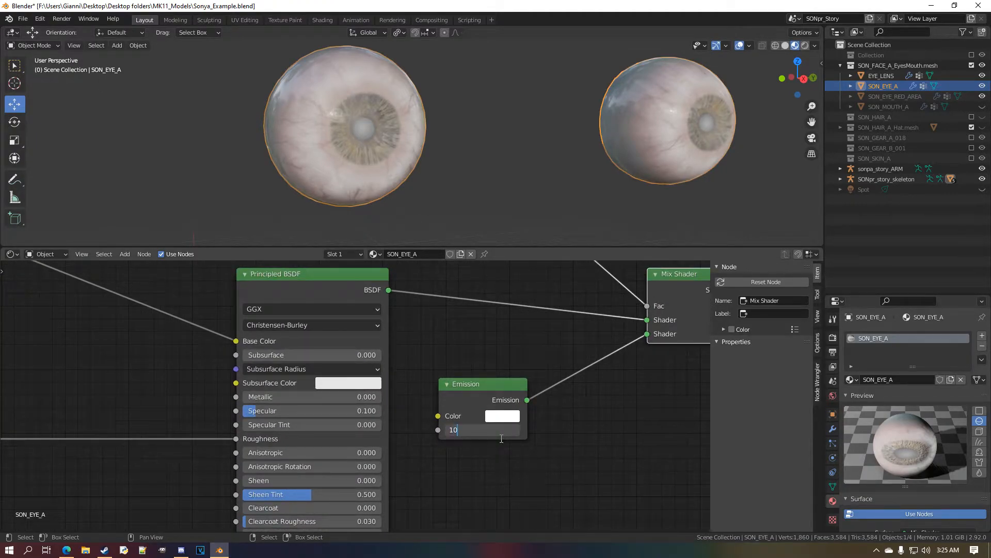
key(Return)
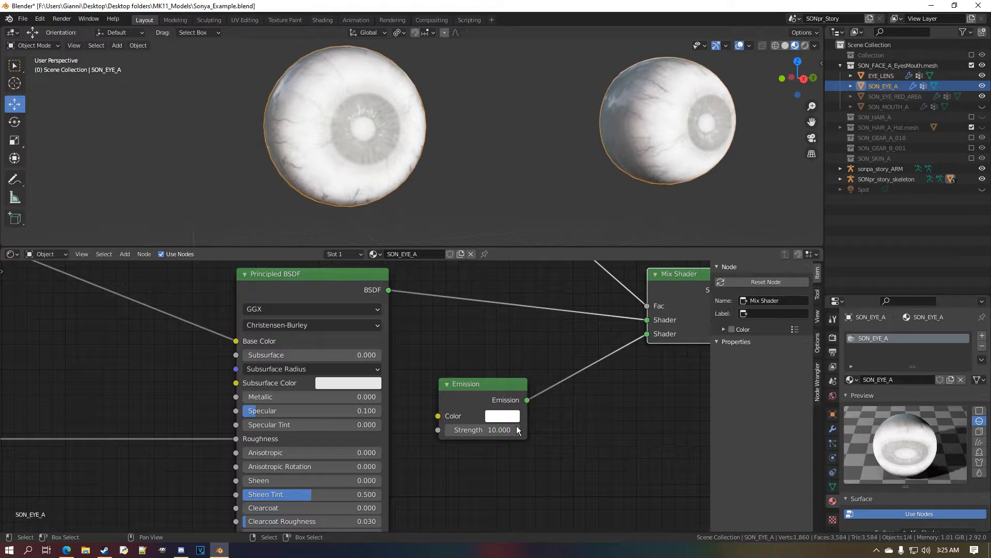
Set the Emission node's color to red
click(509, 416)
drag(553, 318, 541, 319)
mouse_move(458, 173)
middle_down()
mouse_move(433, 174)
mouse_move(455, 173)
middle_up()
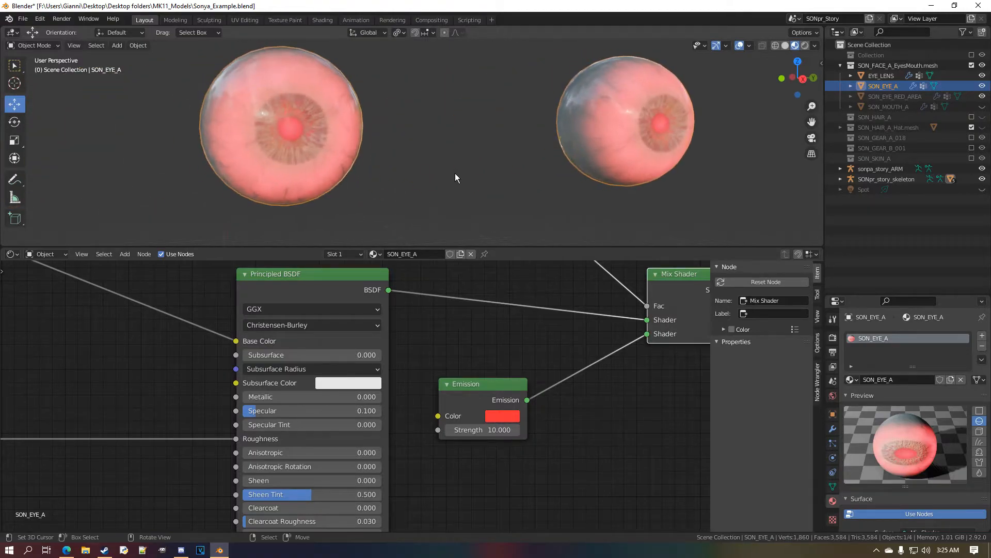
Move the alpha Mix node to the right to make room on its incoming links
scroll(361, 367, down, 2)
scroll(289, 375, down, 2)
middle_drag(285, 361, 392, 407)
scroll(397, 411, up, 3)
click(463, 331)
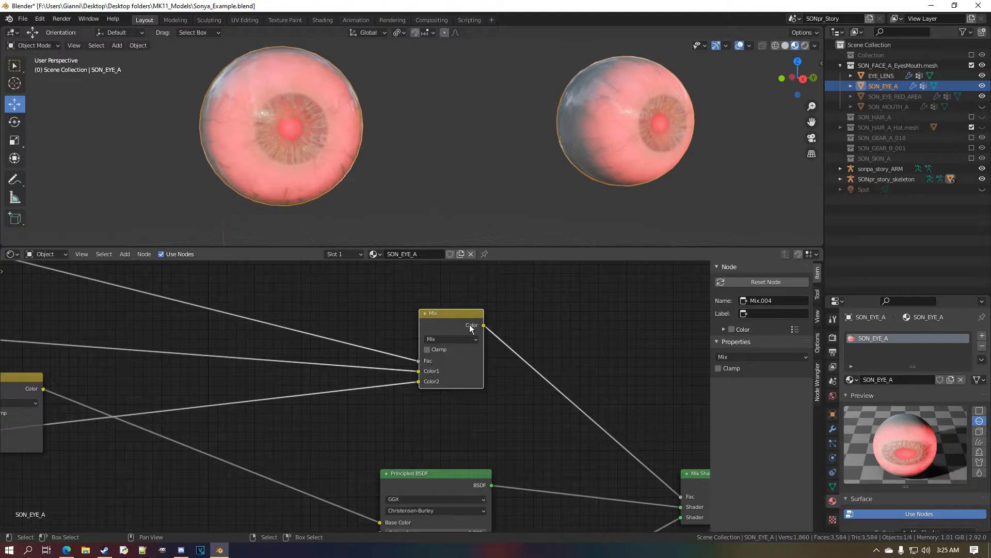
key(g)
click(573, 330)
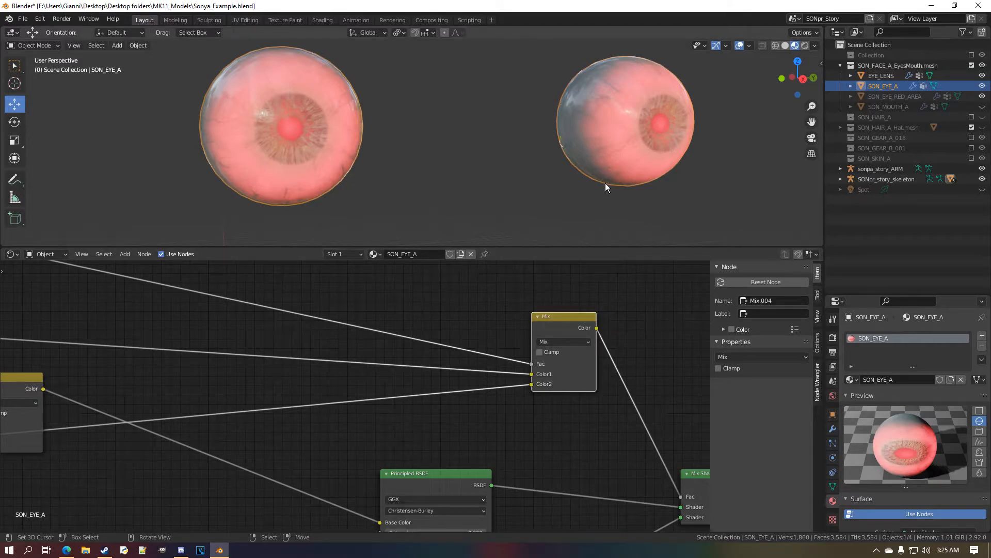
Add a MixRGB node onto the link running into the alpha Mix node's Color1 input
click(128, 255)
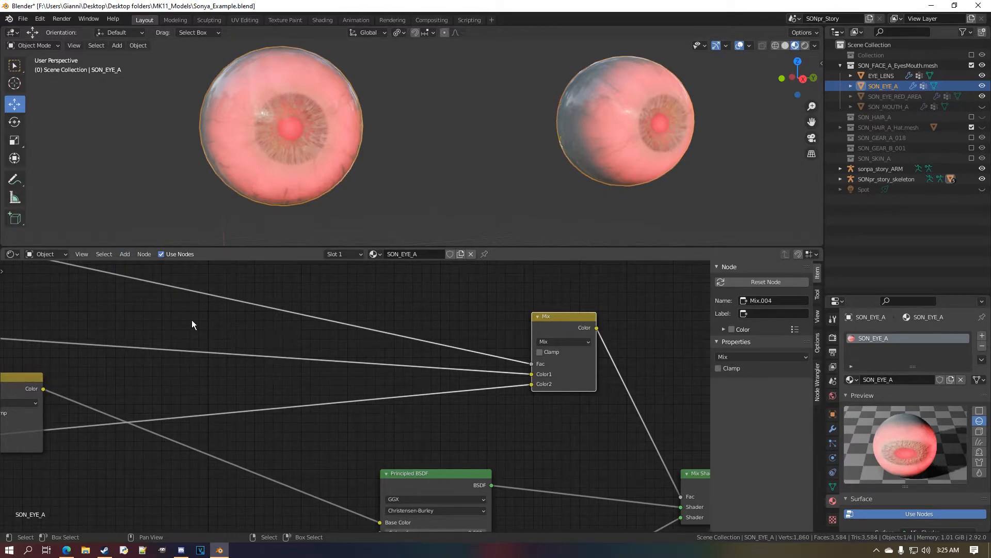
click(124, 254)
mouse_move(155, 322)
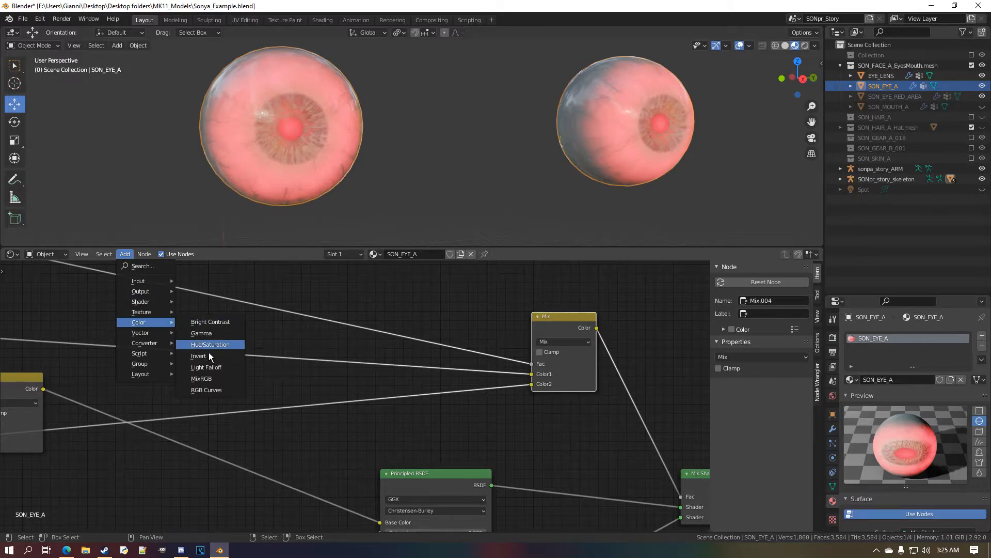
click(224, 379)
click(257, 328)
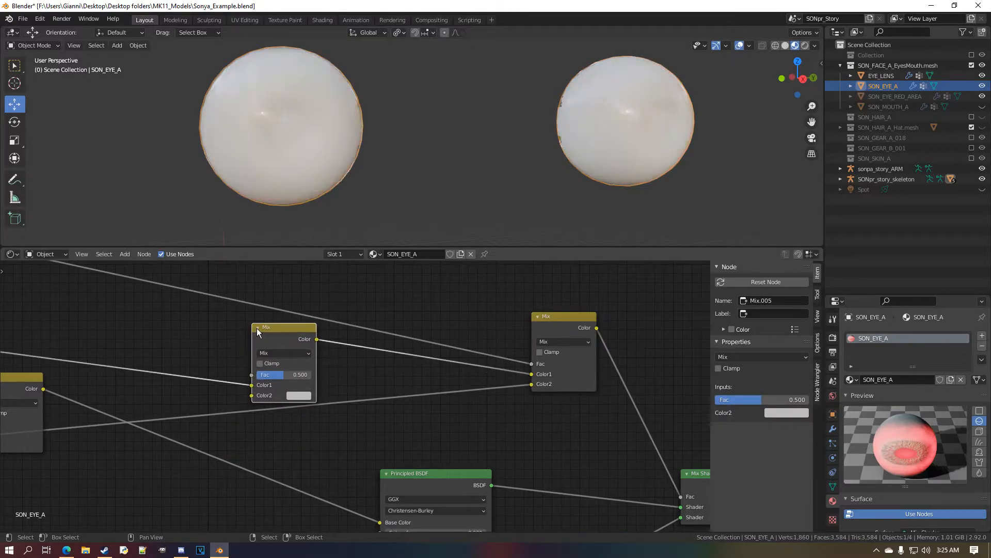
Change the new MixRGB node's blend mode to Multiply with a factor of 1.000
scroll(299, 364, up, 1)
click(315, 356)
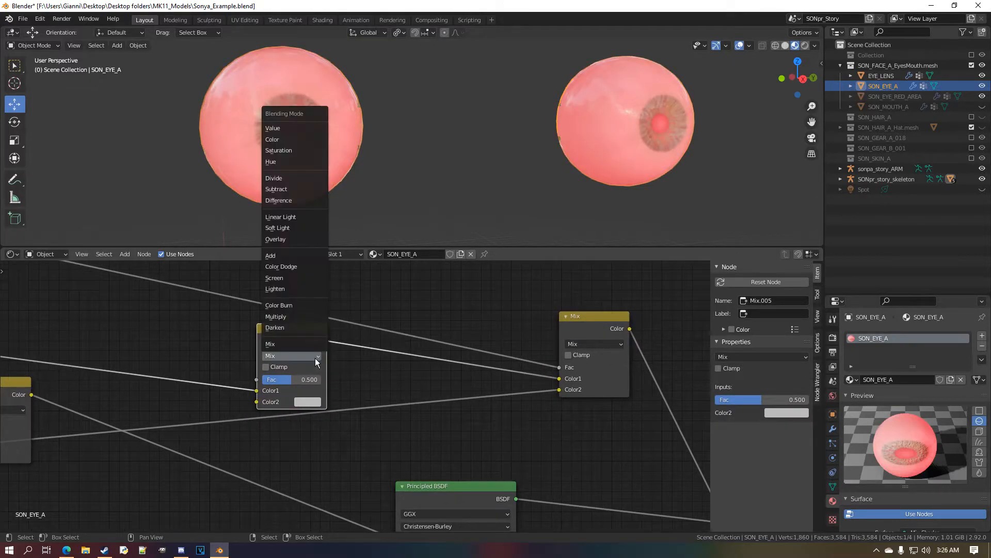
click(312, 316)
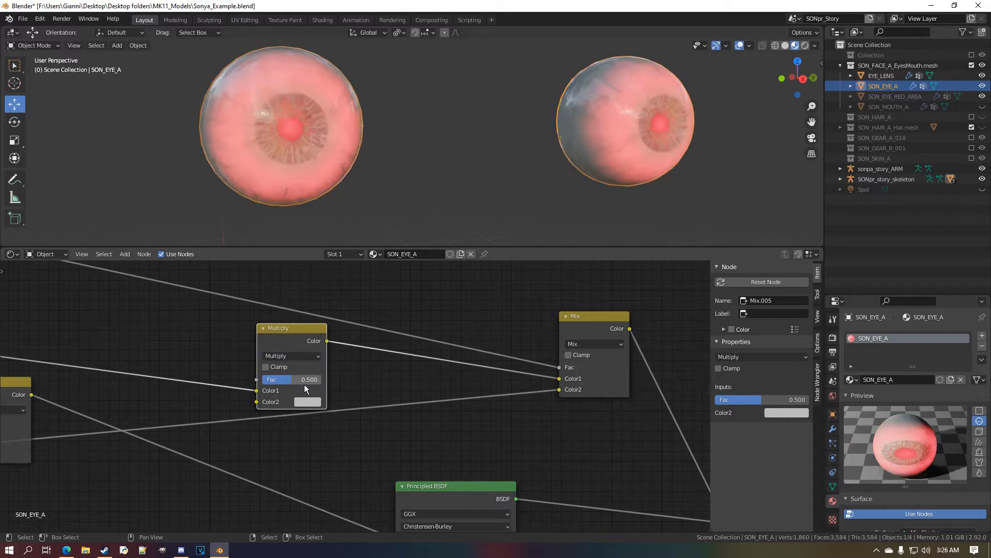
drag(305, 382, 331, 382)
mouse_move(288, 350)
mouse_down()
mouse_move(297, 340)
mouse_move(294, 347)
mouse_up()
middle_drag(282, 193, 296, 189)
scroll(296, 175, up, 6)
scroll(289, 173, down, 6)
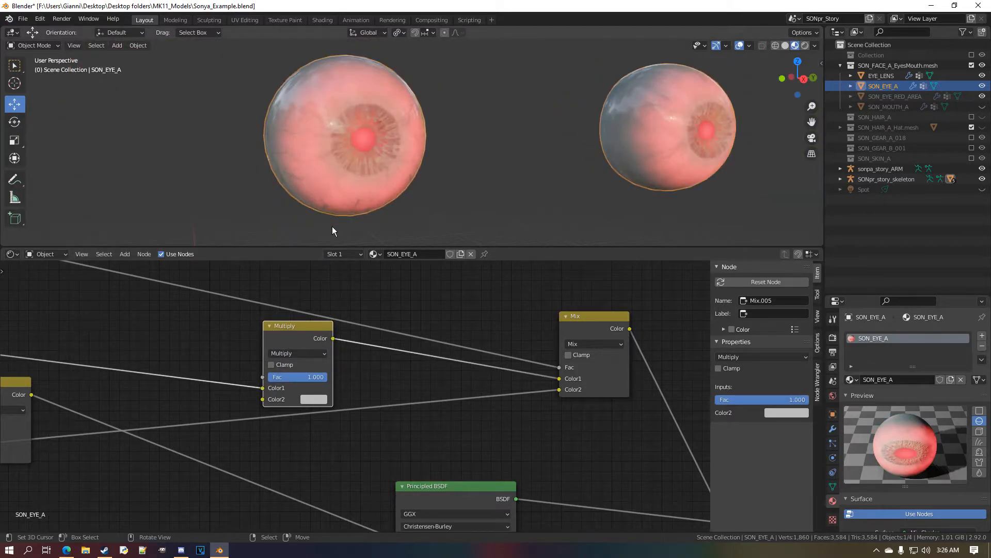
Darken the Multiply node's Color2 to a dark gray
scroll(320, 385, up, 2)
click(348, 408)
mouse_move(434, 234)
mouse_down()
mouse_move(434, 293)
mouse_move(441, 277)
mouse_up()
middle_drag(583, 204, 520, 197)
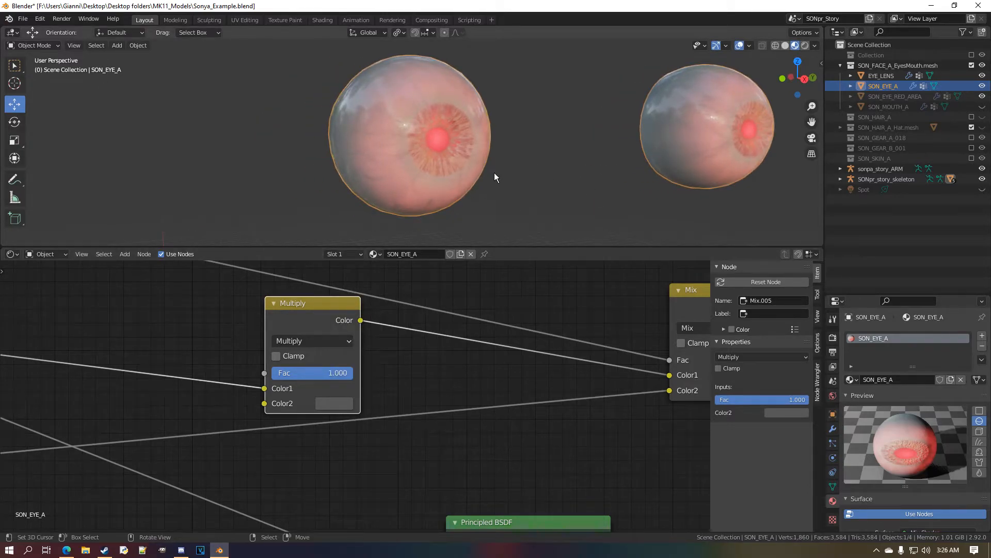
Switch the viewport's render pass to Emission and hide the EYE_LENS object
click(815, 46)
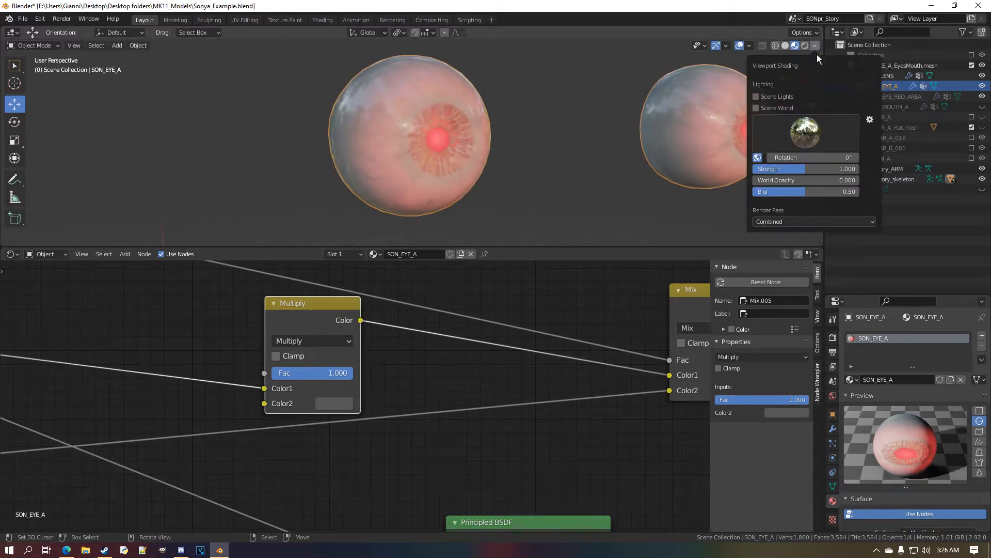
click(800, 222)
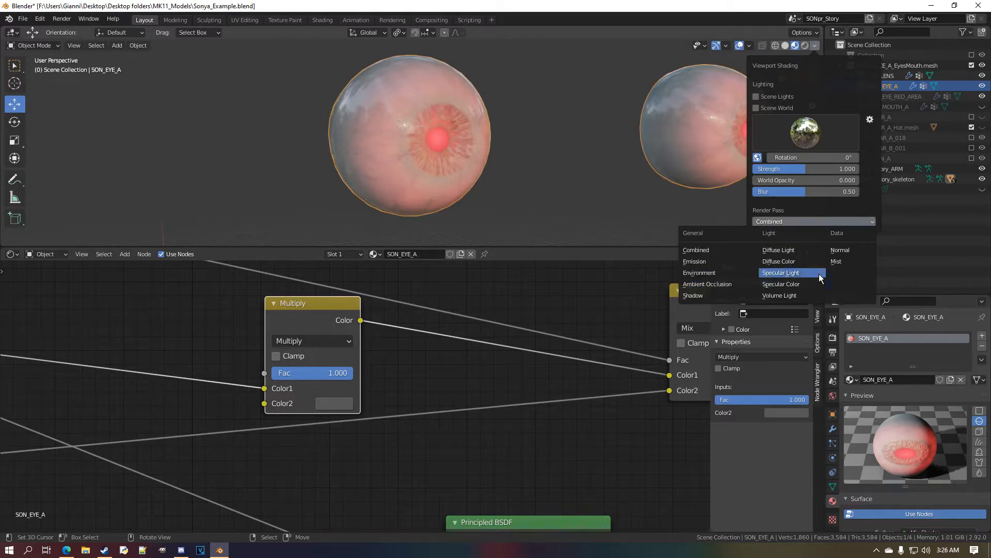
click(731, 264)
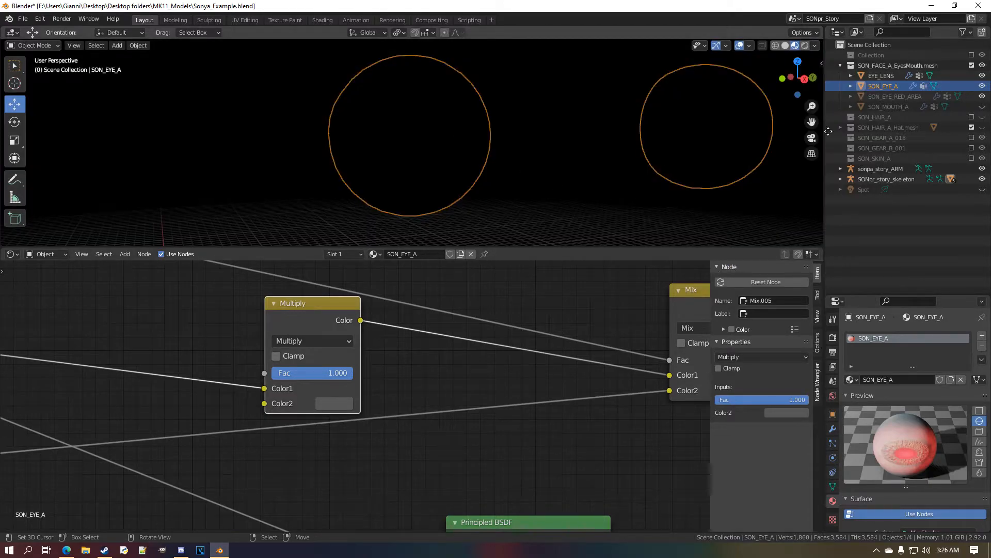
click(982, 76)
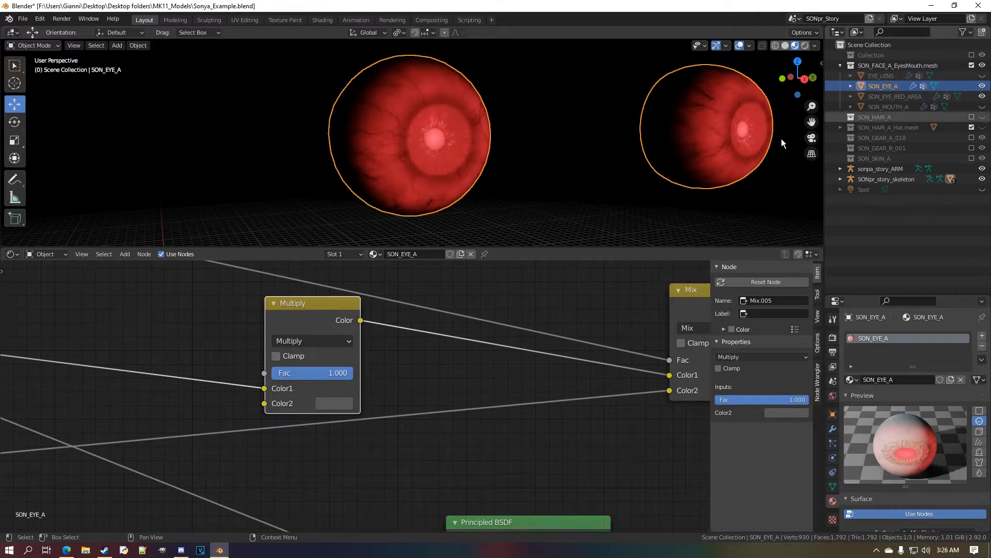
Set the Multiply node's Color2 to 0.1 for red, green and blue
scroll(341, 382, up, 2)
click(329, 408)
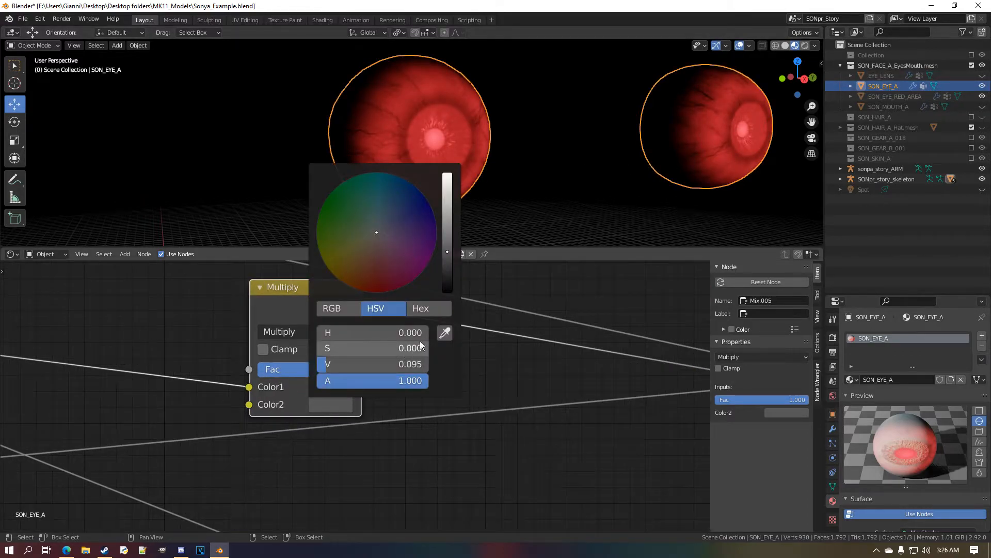
click(413, 308)
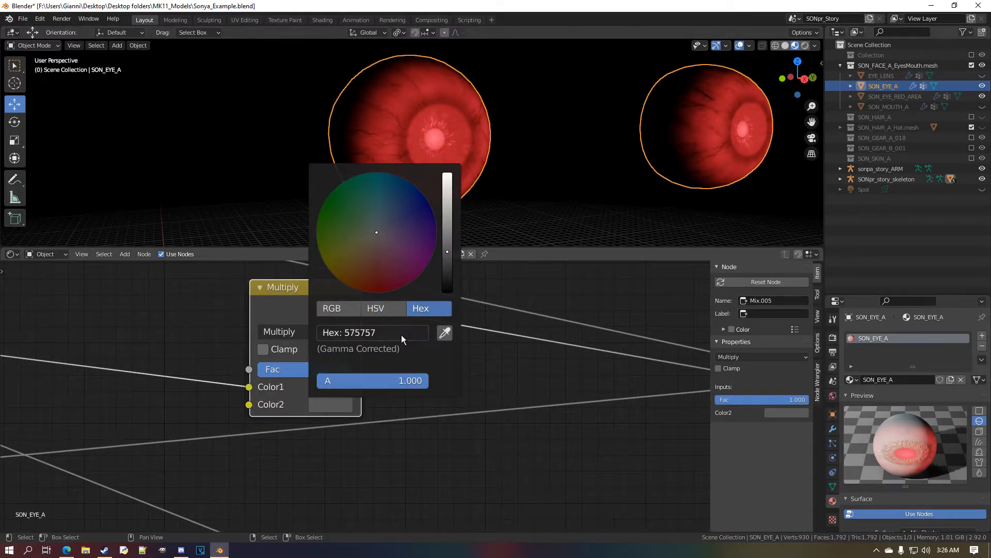
click(341, 310)
drag(404, 338, 404, 364)
text(0.1)
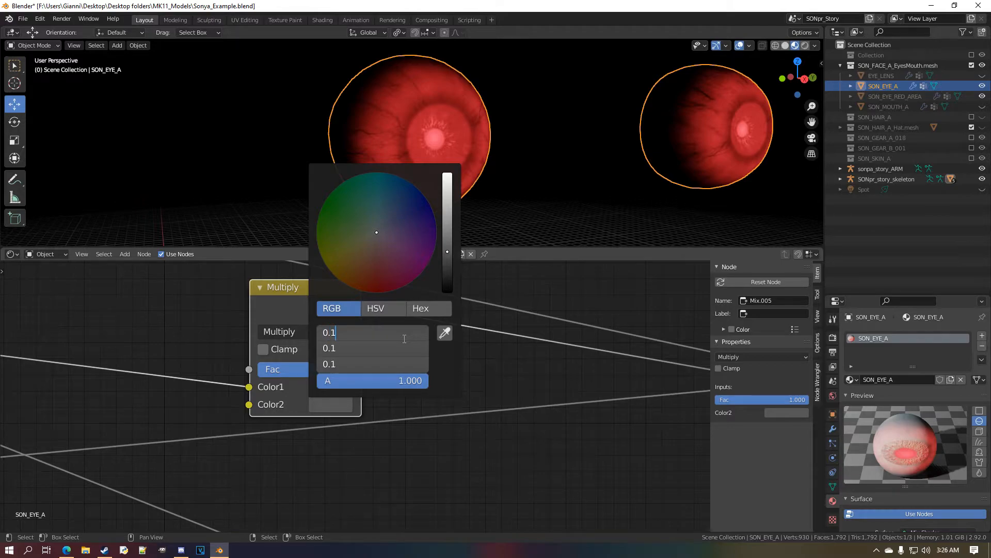
key(Return)
scroll(526, 400, down, 1)
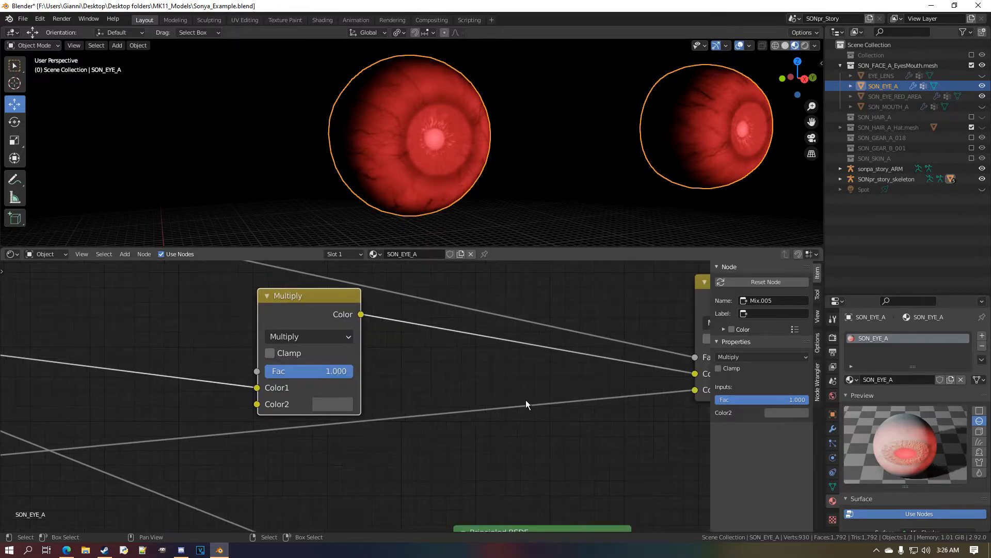
scroll(568, 199, down, 3)
mouse_move(568, 200)
middle_down()
mouse_move(552, 197)
mouse_move(562, 199)
middle_up()
scroll(552, 197, up, 3)
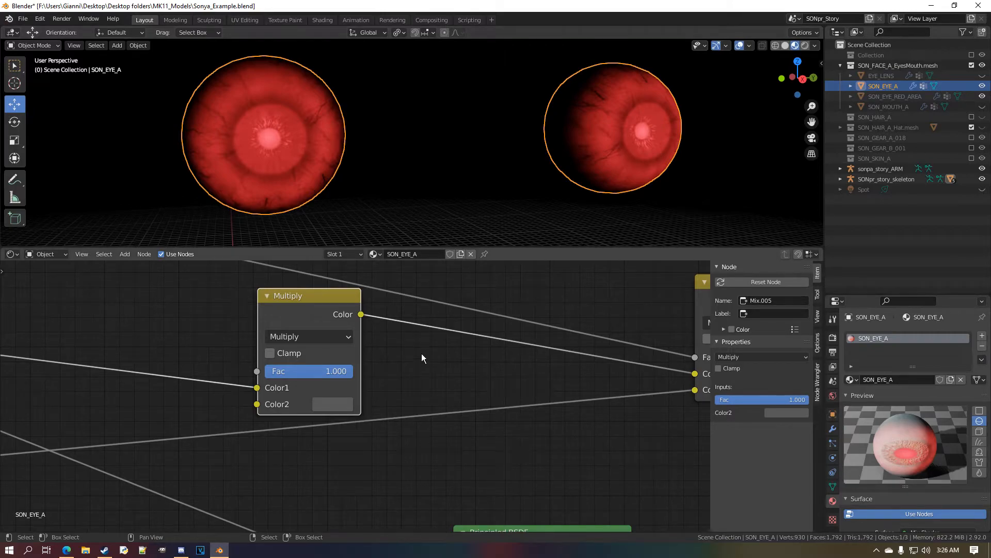
Duplicate the Multiply node onto the link running into the alpha Mix node's Color2 input
scroll(413, 351, down, 1)
scroll(401, 346, down, 1)
scroll(397, 338, down, 1)
middle_drag(396, 339, 345, 325)
scroll(374, 332, down, 1)
scroll(404, 339, down, 1)
middle_drag(403, 338, 407, 362)
scroll(351, 356, up, 2)
drag(282, 348, 265, 327)
key(shift+d)
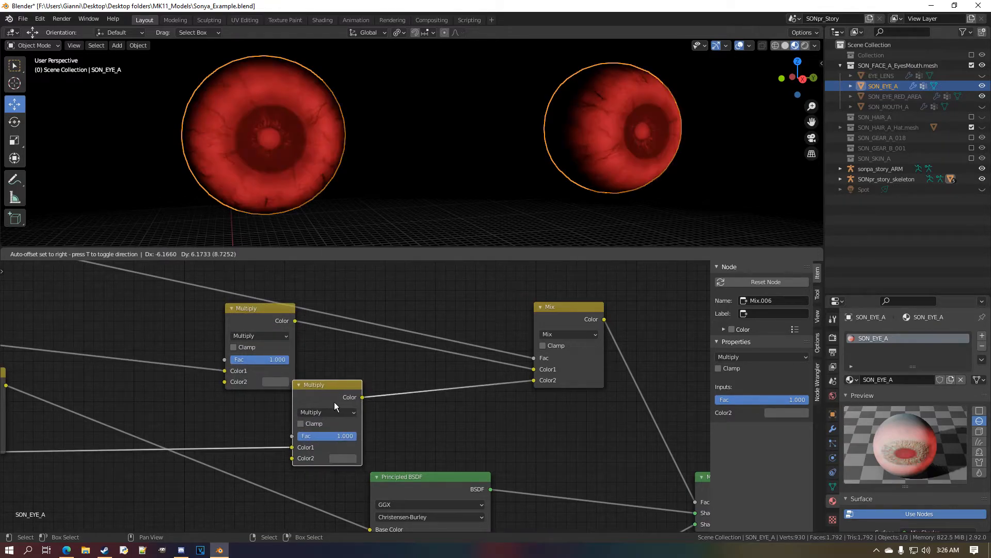
click(334, 402)
Set the duplicated Multiply node's Color2 to white
scroll(341, 401, up, 1)
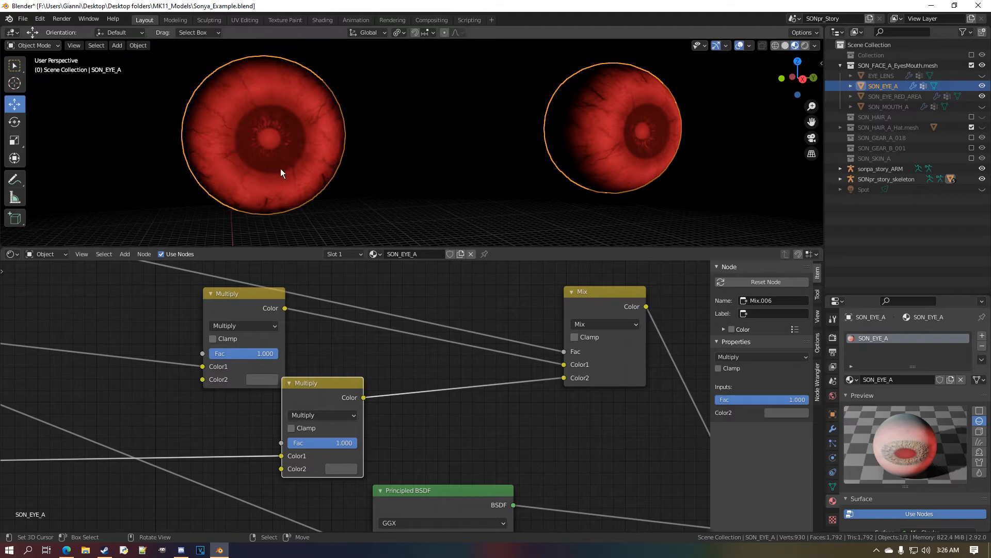
click(356, 471)
drag(429, 370, 429, 311)
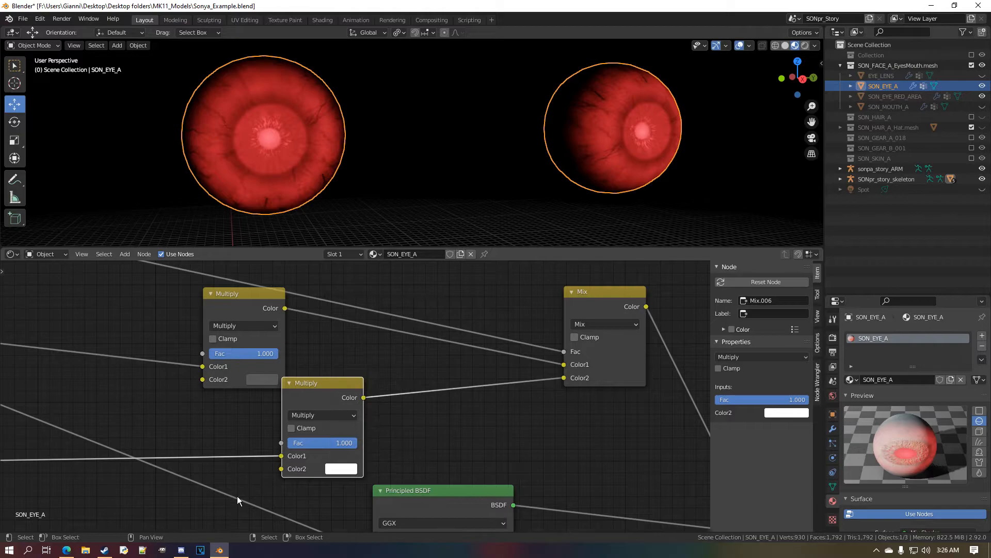
Collapse both Multiply nodes and stack the first one directly above the duplicate
key(h)
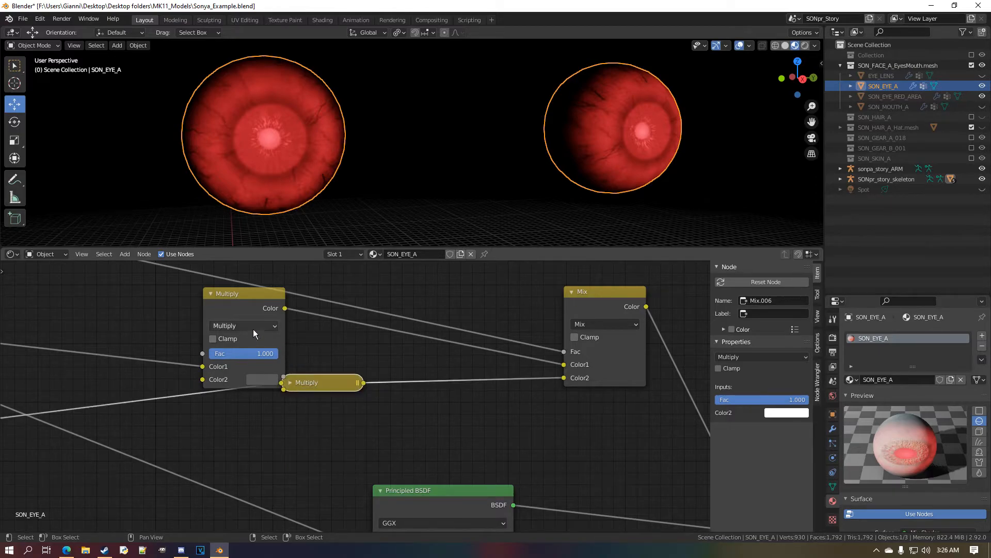
click(218, 299)
key(h)
drag(218, 299, 327, 372)
Enable snapping in the node editor and move the alpha Mix node left beside the collapsed Multiply nodes
click(798, 254)
drag(602, 327, 439, 319)
Change the Emission node's color to a hot pink
scroll(472, 432, down, 4)
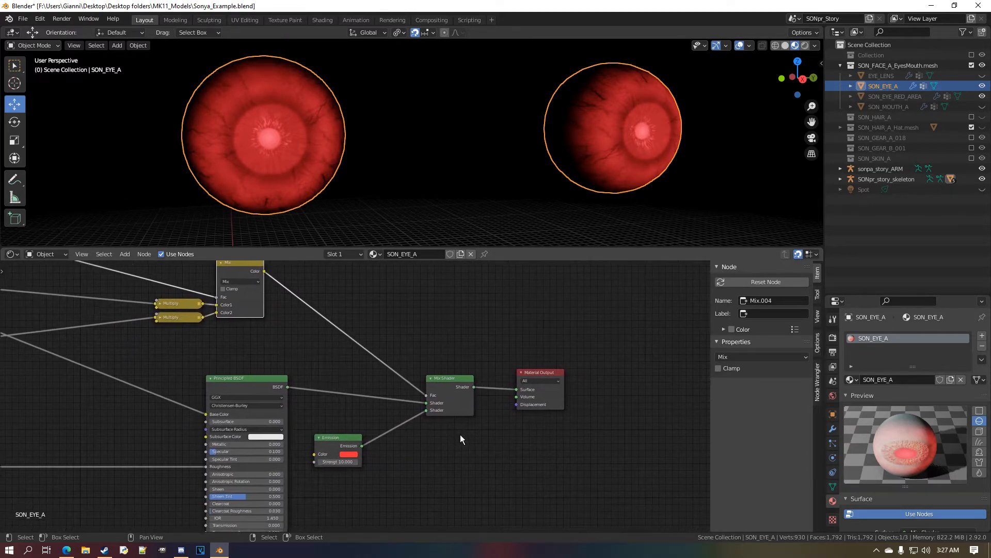
scroll(364, 470, up, 3)
click(345, 495)
drag(395, 384, 394, 408)
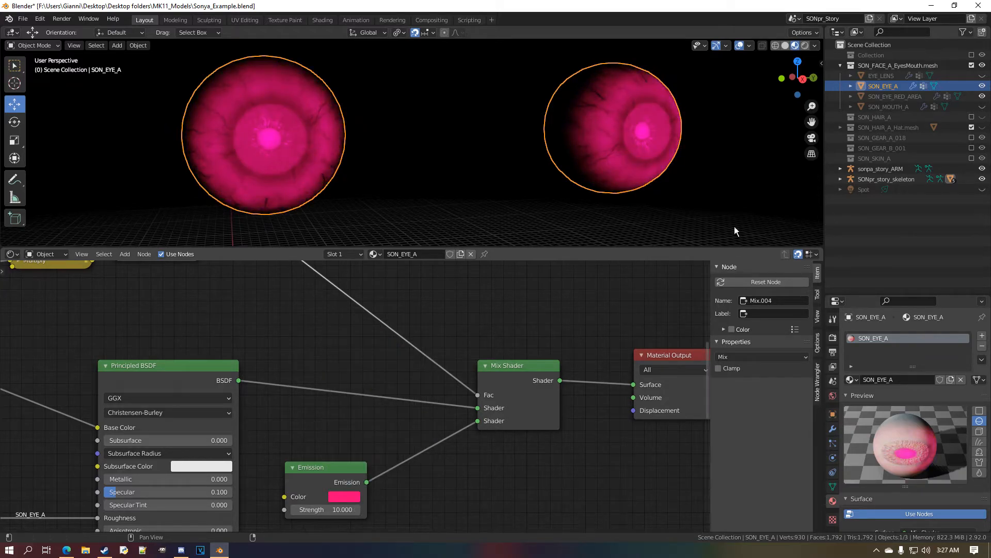
Return the viewport's render pass to Combined and show the EYE_LENS object again
click(815, 47)
click(777, 221)
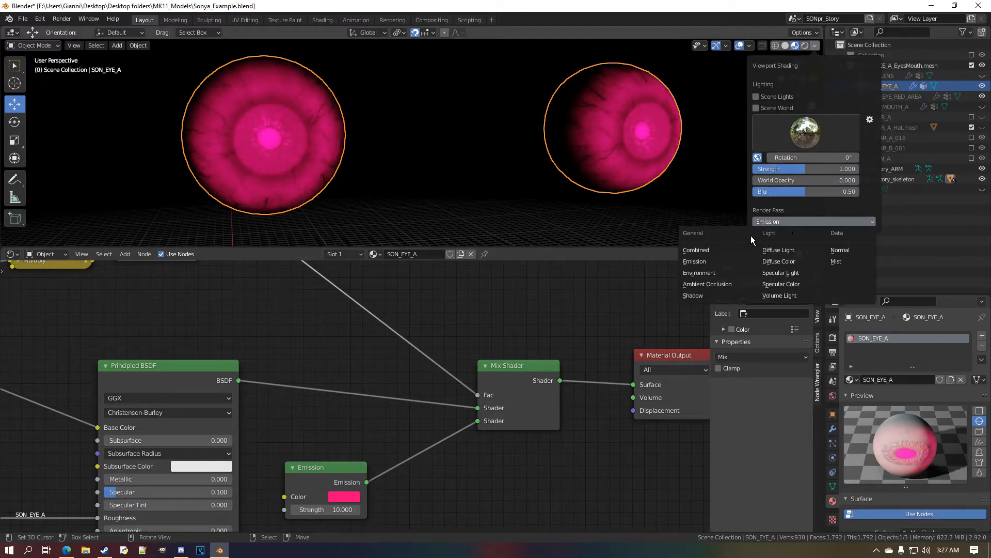
click(715, 252)
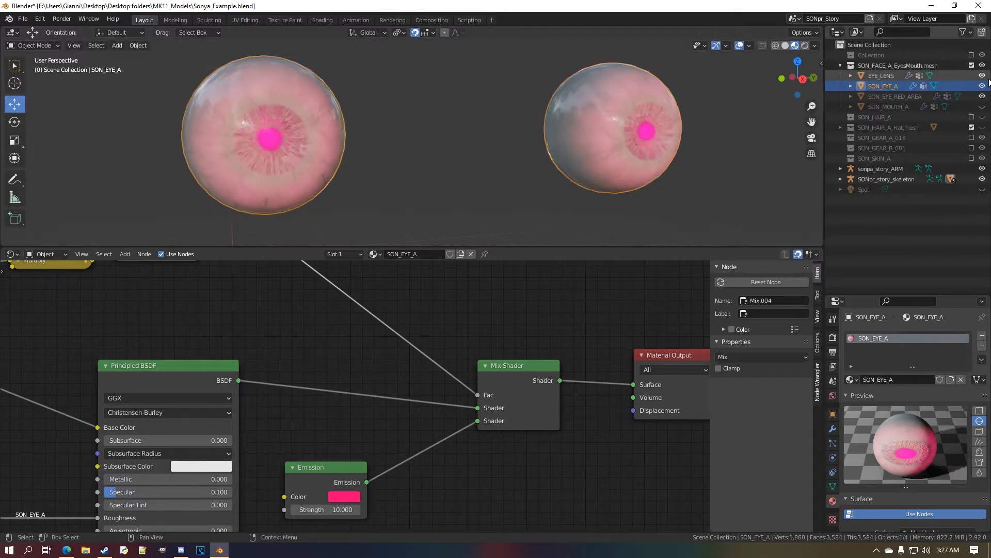
Enable the Collection, SON_HAIR_A, SON_GEAR_A_018, SON_GEAR_B_001 and SON_SKIN_A collections to bring back the character
click(972, 55)
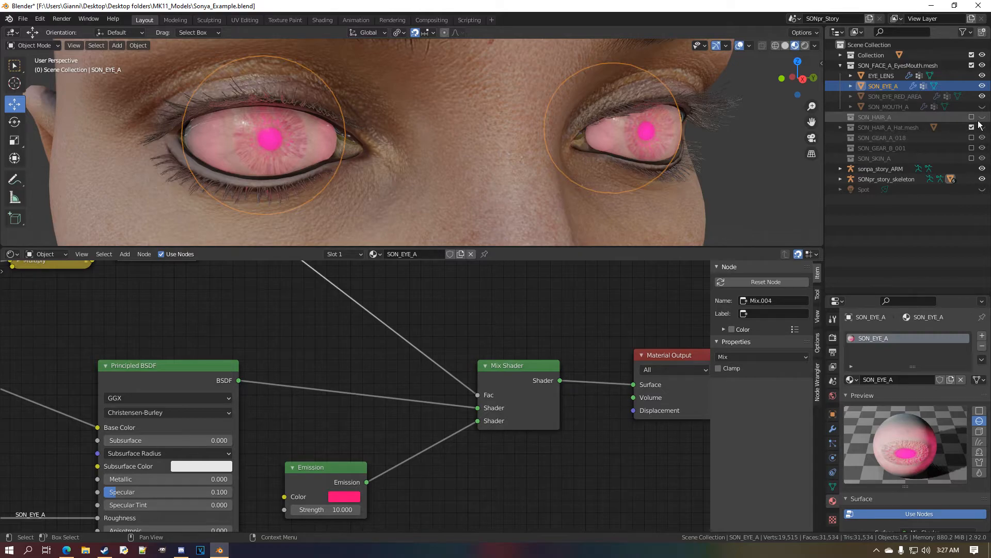
click(972, 117)
click(972, 148)
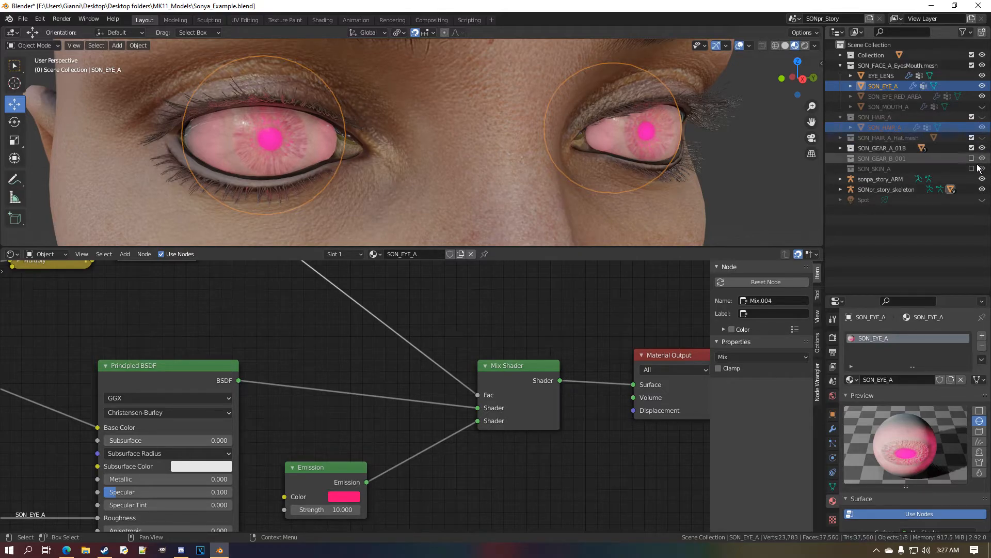
click(971, 159)
click(971, 169)
scroll(664, 131, down, 3)
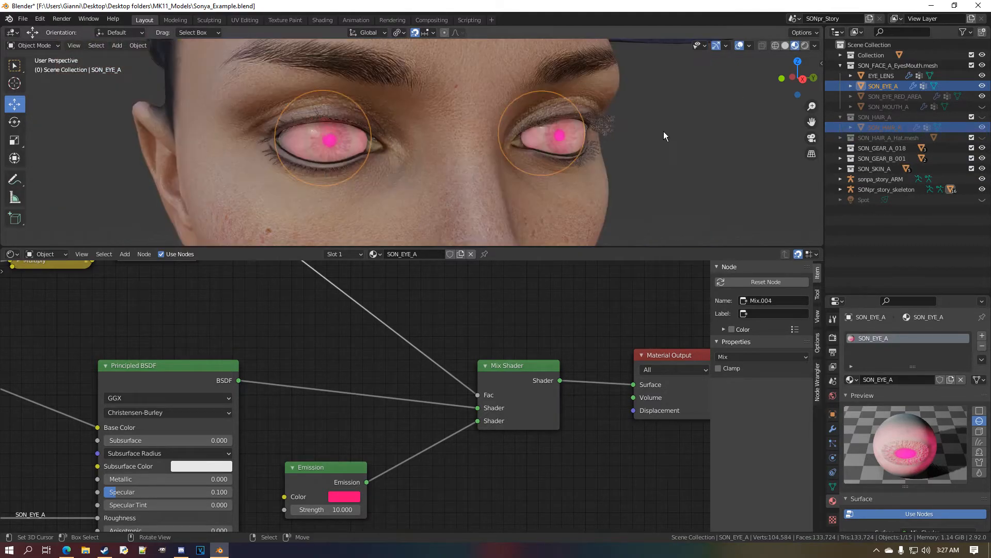
scroll(729, 131, down, 2)
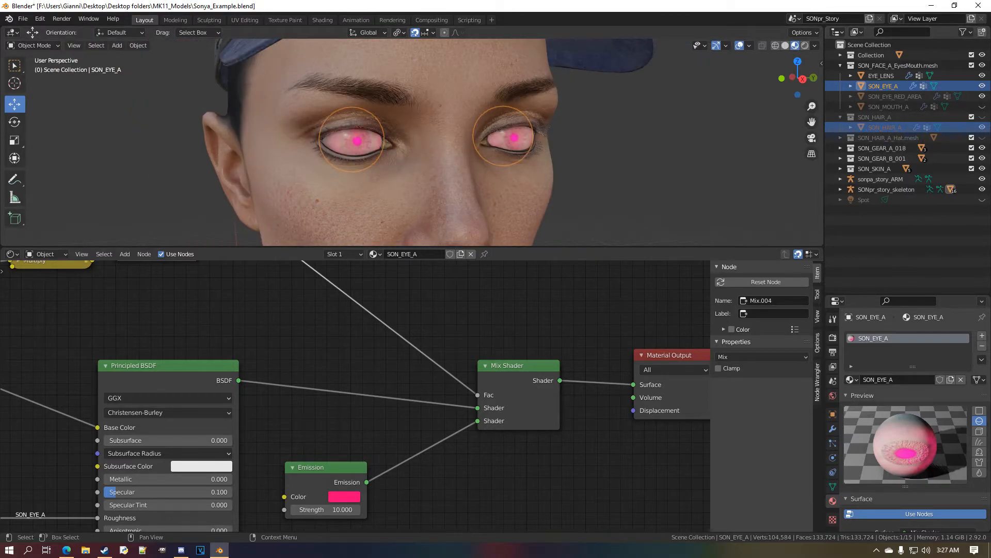
scroll(599, 104, down, 2)
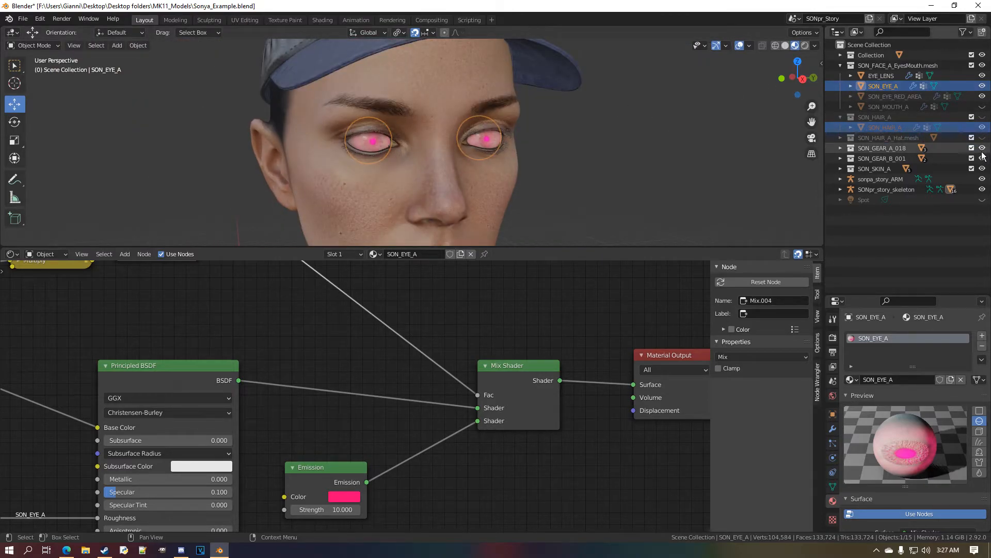
Exclude the SON_HAIR_A collection, show SON_HAIR_A_Hat.mesh instead, and inspect the glowing eyes on the face
click(972, 117)
click(972, 127)
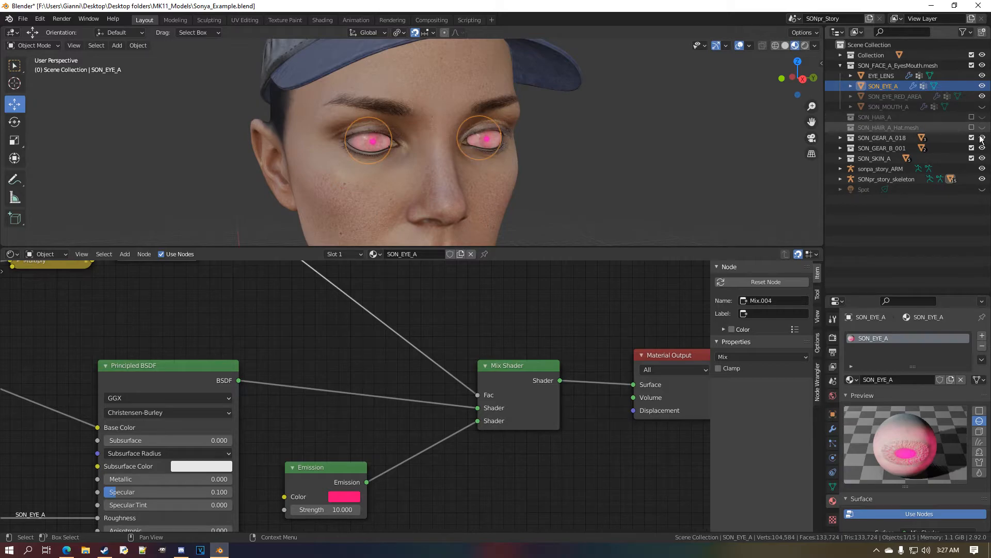
middle_drag(614, 146, 746, 147)
click(972, 127)
scroll(561, 138, up, 5)
middle_drag(556, 134, 547, 131)
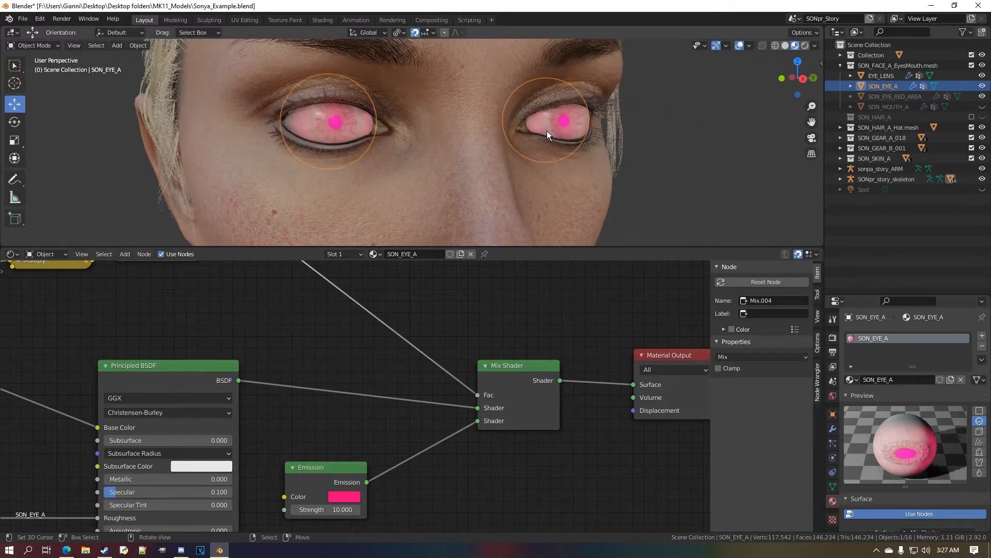
scroll(550, 133, up, 3)
scroll(467, 174, down, 6)
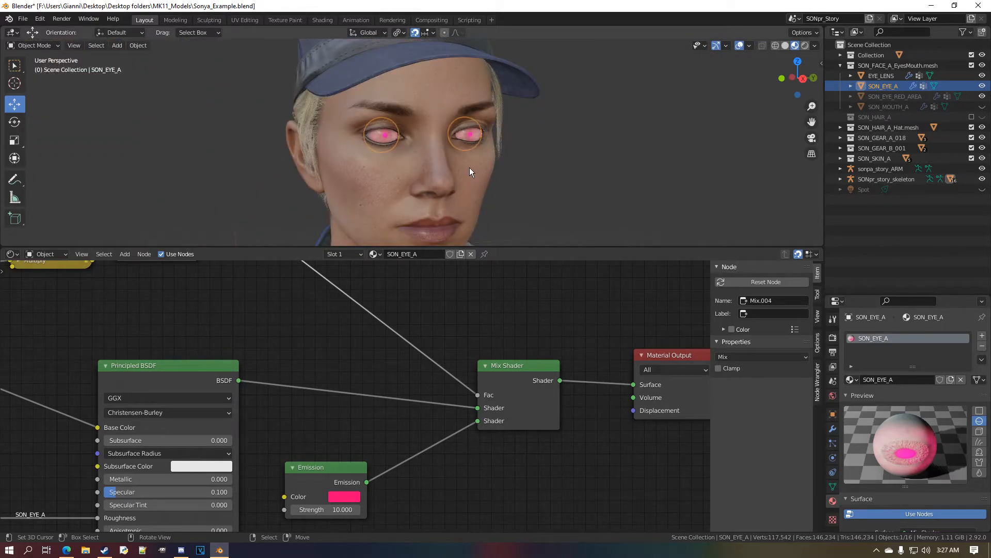
Switch the viewport to Rendered shading and check the glowing eyes in the dark
scroll(469, 168, down, 2)
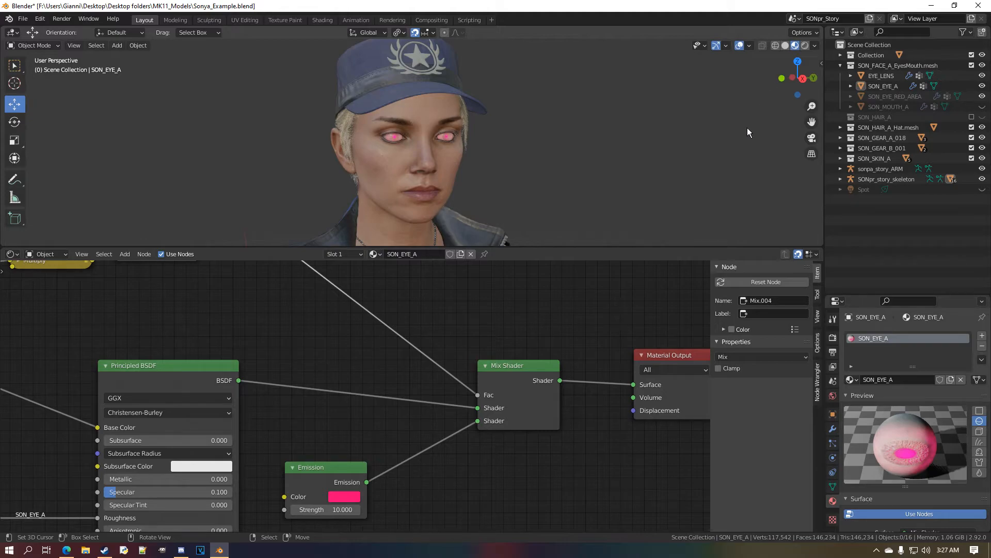
click(805, 45)
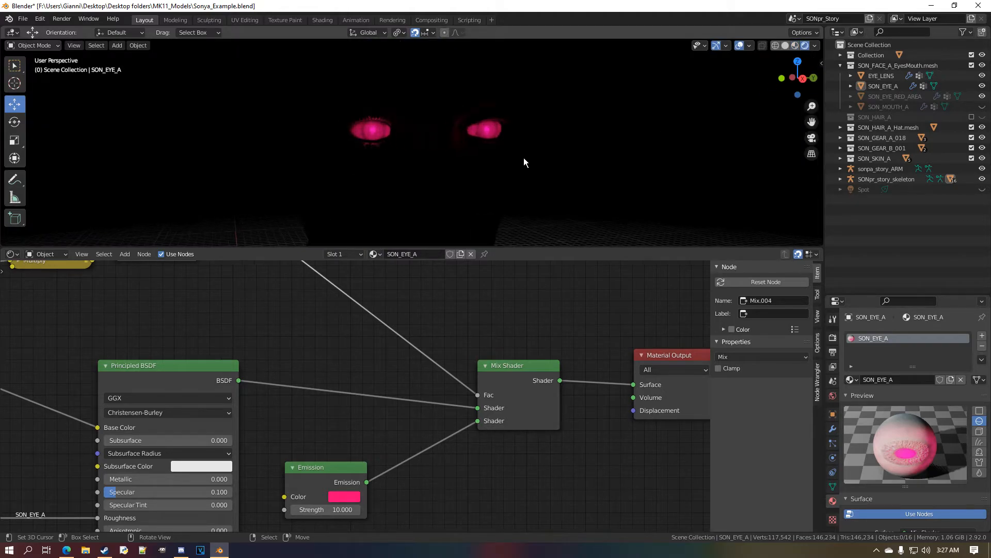
middle_drag(511, 153, 516, 154)
Change the Emission node's color to a fully saturated red
middle_drag(370, 469, 389, 439)
scroll(383, 460, up, 2)
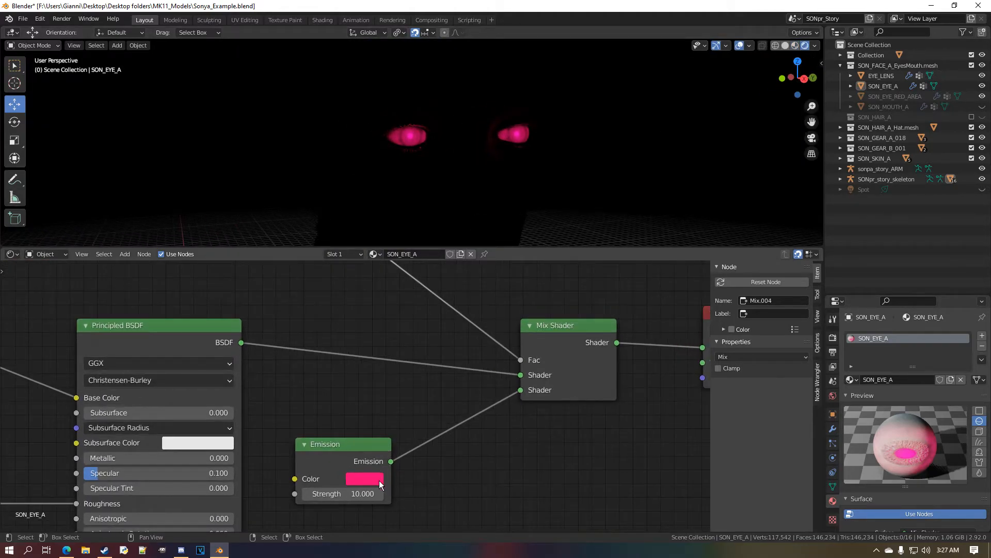
click(379, 480)
mouse_move(424, 371)
mouse_down()
mouse_move(391, 373)
mouse_move(395, 322)
mouse_move(436, 326)
mouse_move(398, 298)
mouse_move(390, 334)
mouse_move(418, 380)
mouse_move(401, 382)
mouse_up()
middle_drag(498, 161, 473, 166)
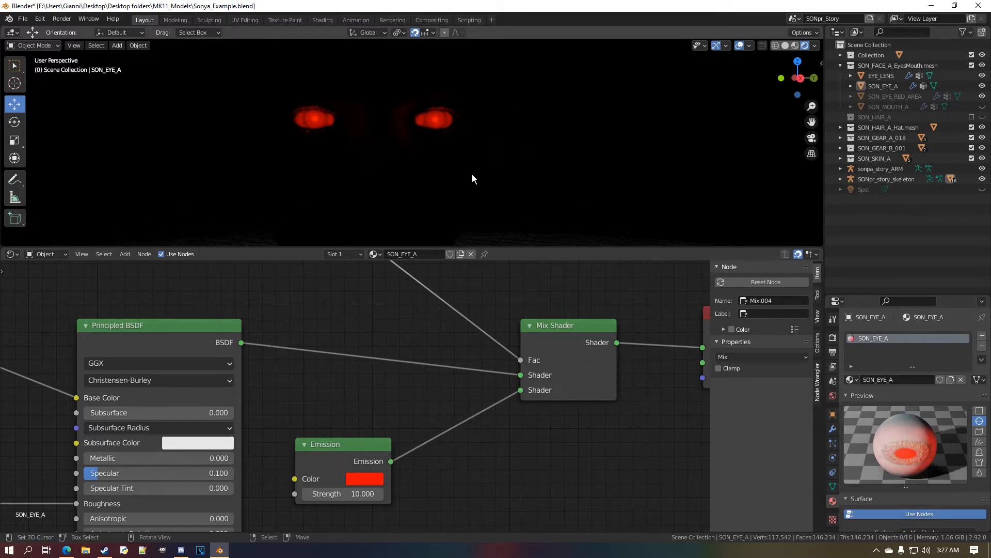
Soften the Emission node's color to a lighter coral red and inspect the glow on the eyes
click(384, 483)
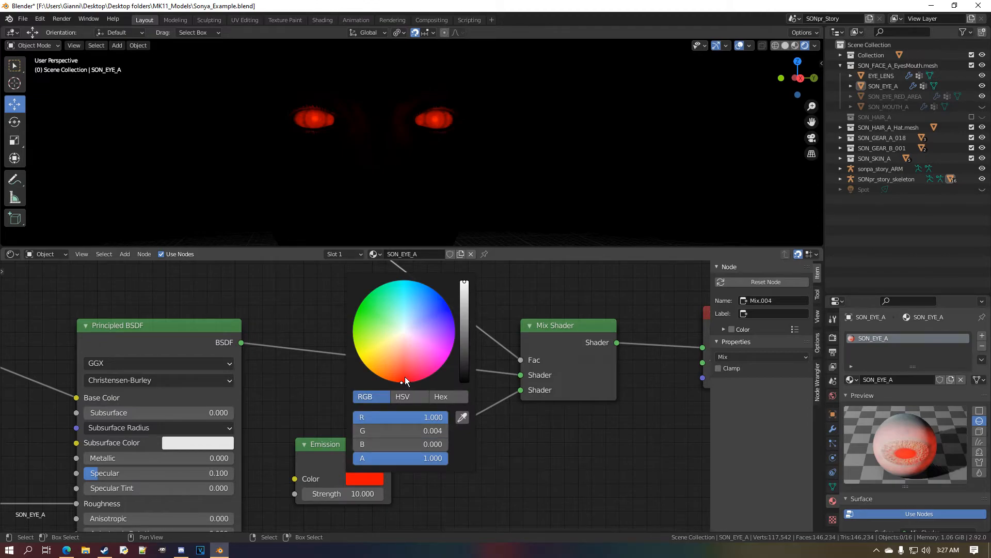
click(404, 375)
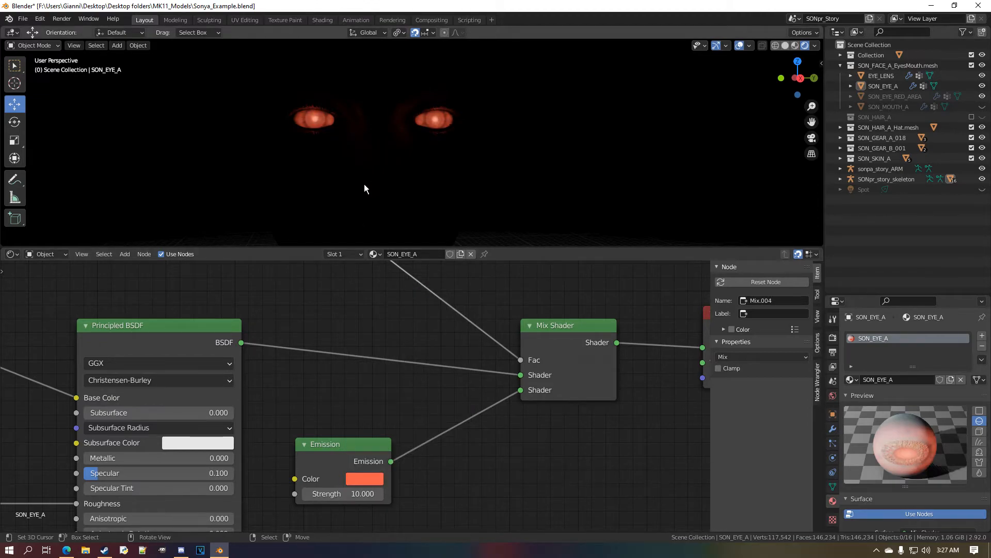
scroll(438, 176, down, 2)
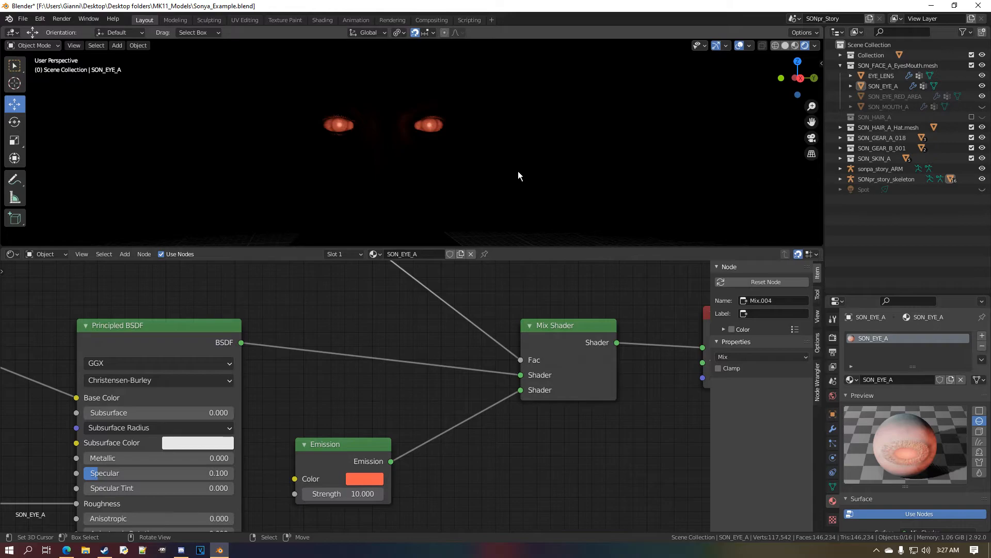
scroll(532, 175, up, 5)
scroll(532, 174, down, 5)
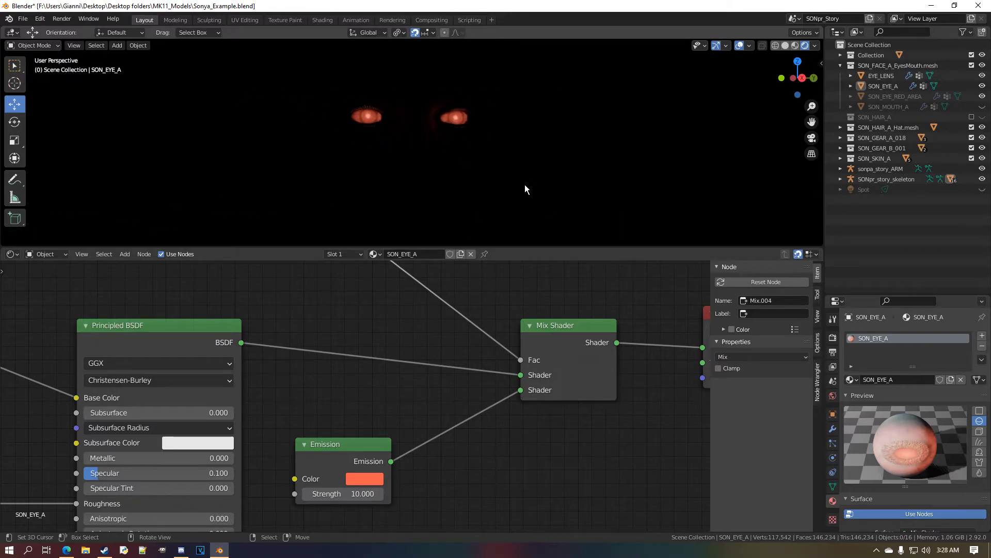
Unhide the existing Spot light in the scene and select it
key(shift+a)
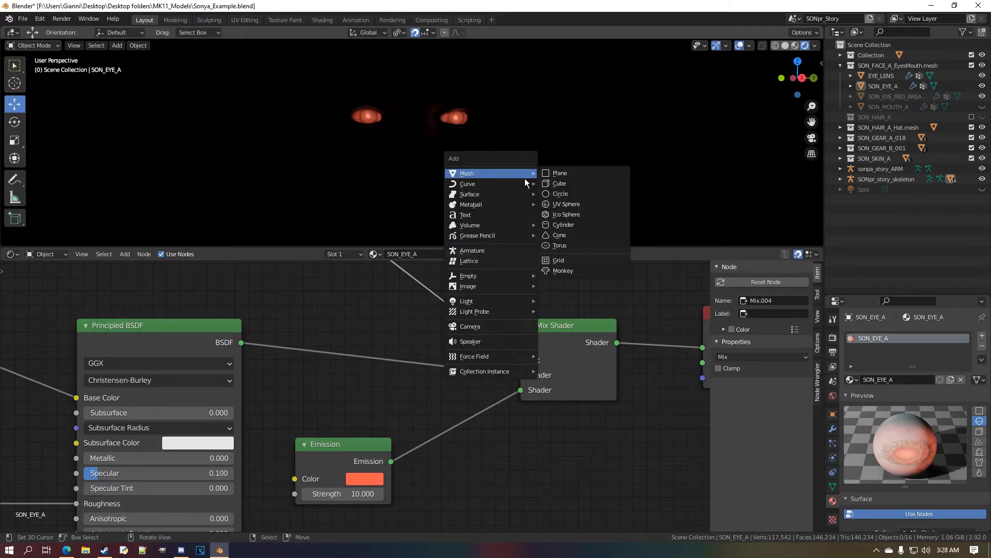
mouse_move(513, 306)
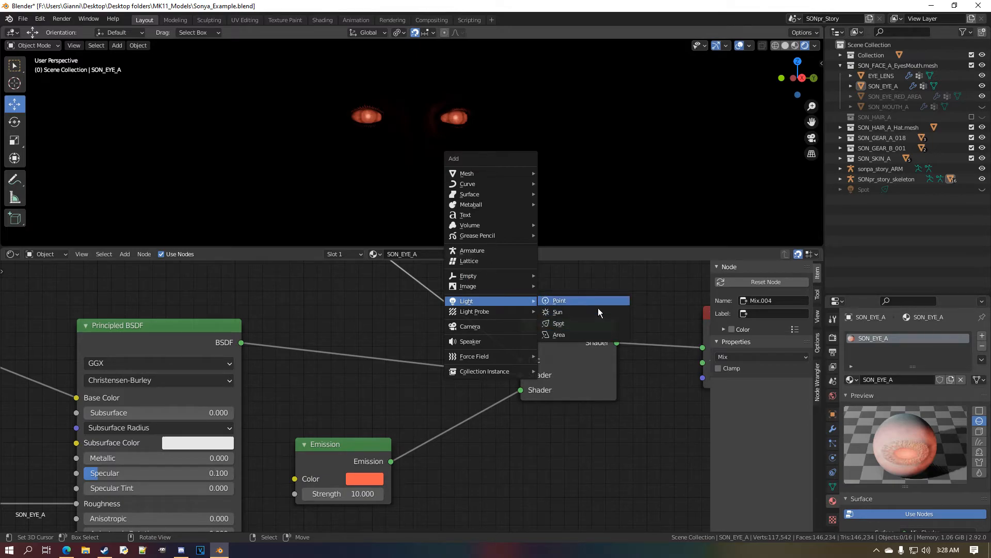
click(982, 190)
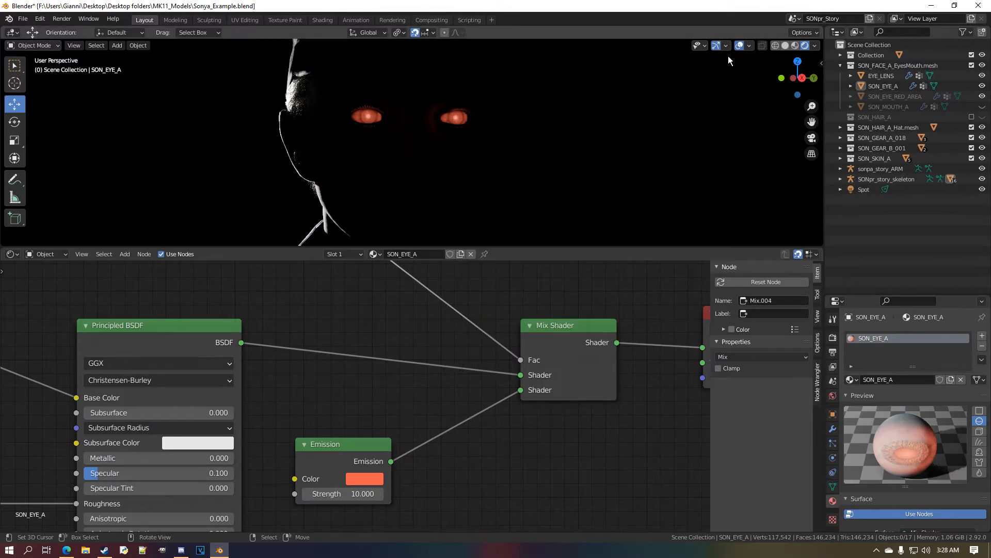
middle_drag(777, 54, 719, 95)
click(866, 191)
Move the Spot light about 70 m along X and 15 m along Y to place it in front of the character
middle_drag(477, 167, 545, 178)
middle_drag(333, 141, 338, 140)
drag(337, 140, 521, 209)
middle_drag(520, 208, 500, 178)
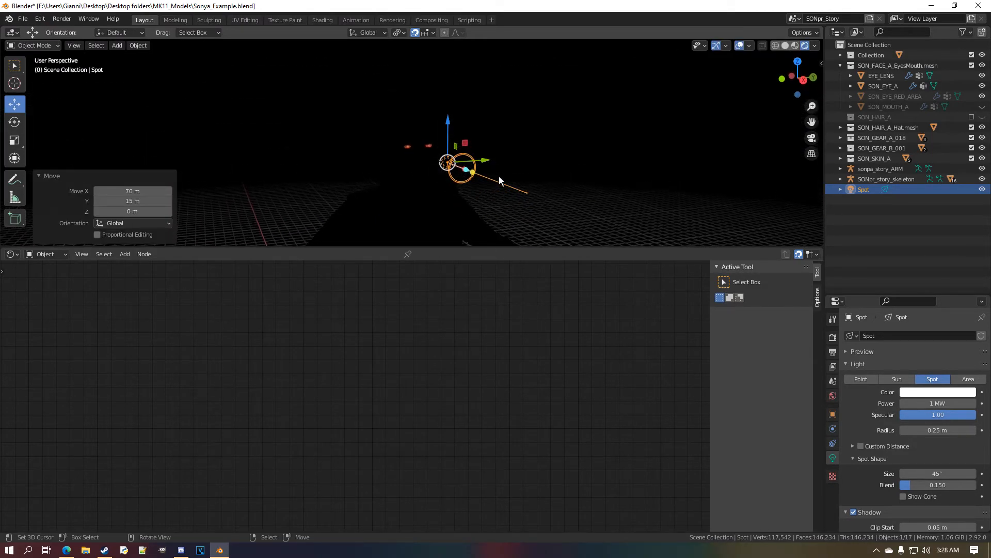
Rotate the Spot light with Trackball by about 86.5° and 167° so it points at the face
drag(461, 149, 614, 225)
scroll(277, 88, up, 4)
middle_drag(277, 88, 306, 94)
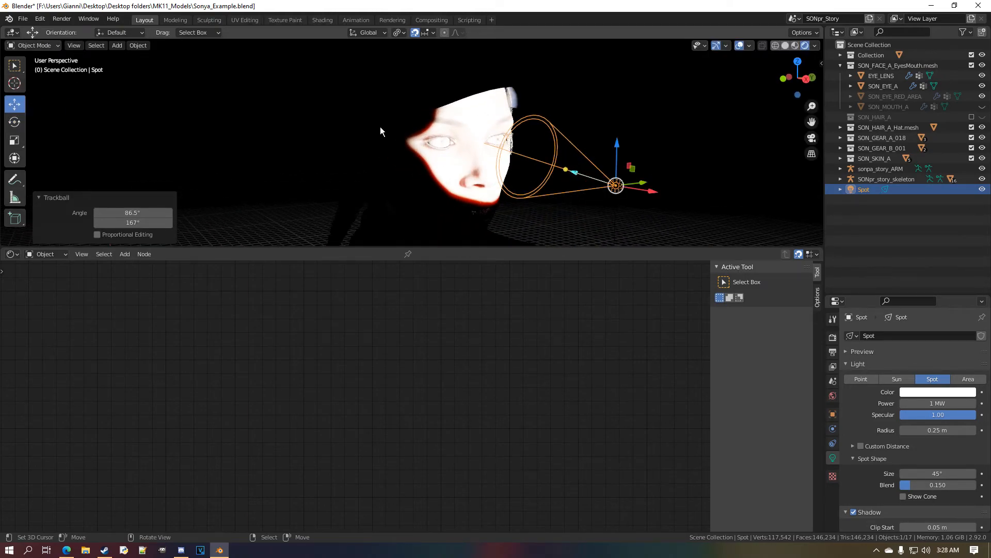
Move the Spot light about 43 m along X and 2 m along Y, farther from the face
scroll(303, 114, down, 3)
middle_drag(588, 191, 581, 205)
drag(536, 224, 39, 215)
middle_drag(444, 157, 445, 135)
Dim the Spot light by darkening its color to a near-black grey of 0.015 in R, G and B
scroll(445, 135, up, 8)
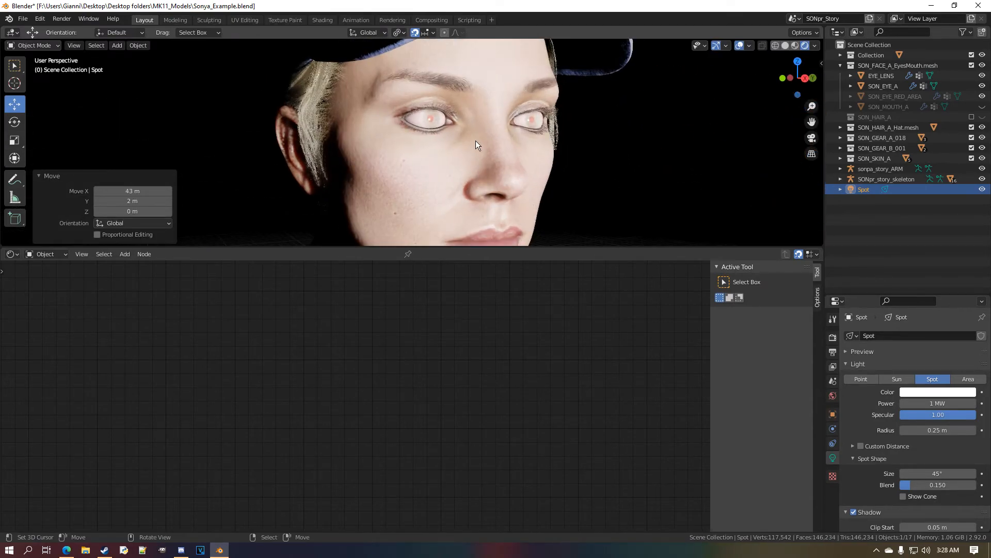
middle_drag(535, 142, 532, 141)
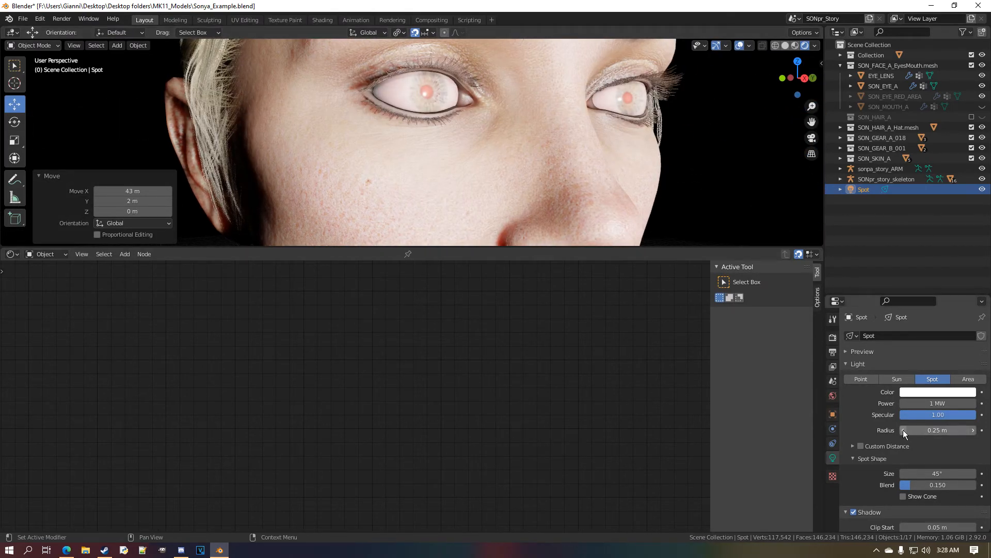
click(953, 394)
drag(968, 278, 968, 320)
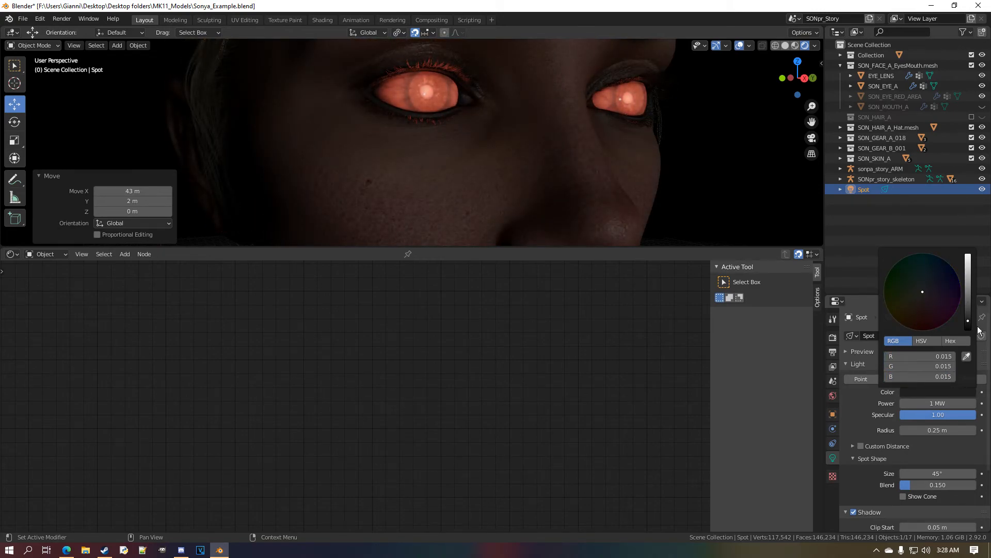
Select SON_EYE_A and try the Overlay blend mode on the Mix node that combines the two Multiply masks
click(888, 77)
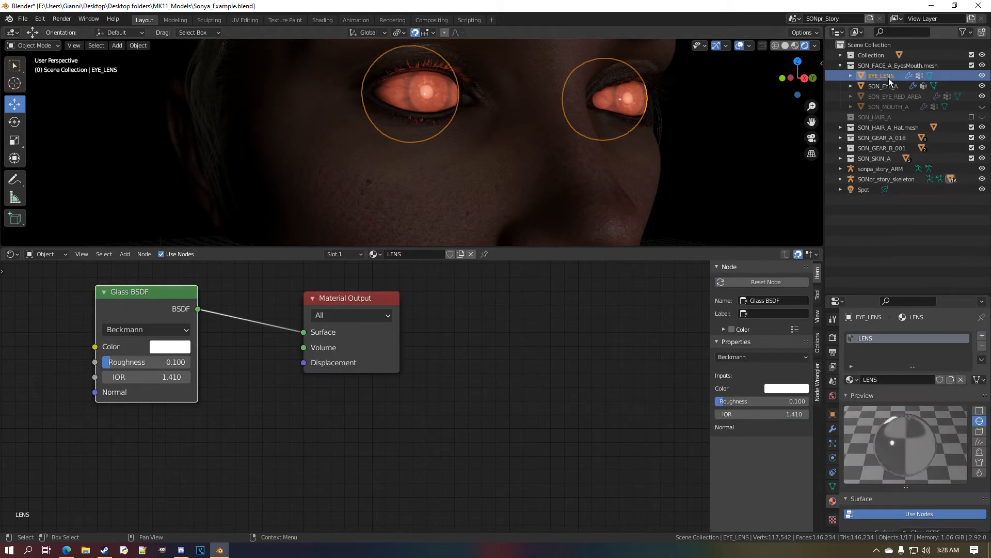
click(883, 86)
scroll(319, 371, down, 4)
scroll(289, 330, up, 6)
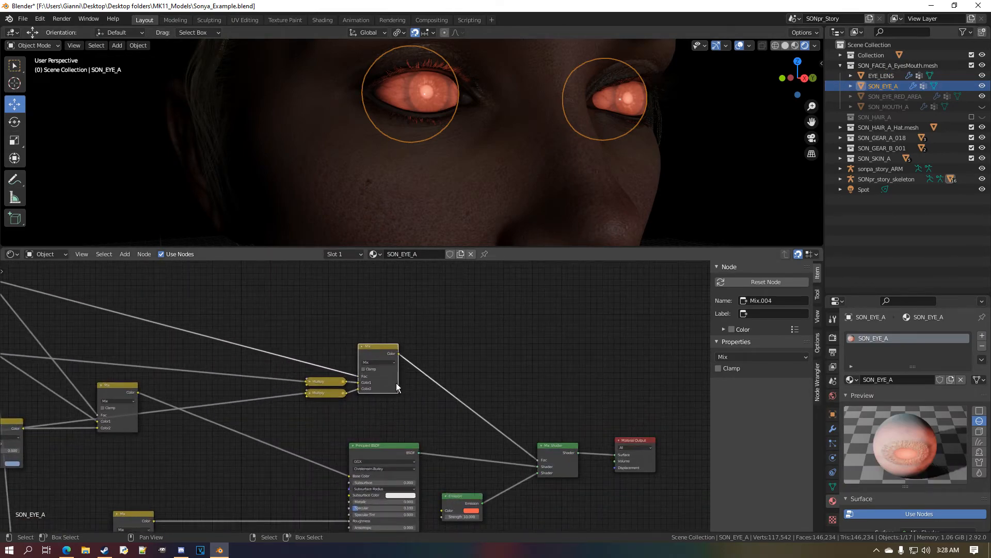
click(416, 394)
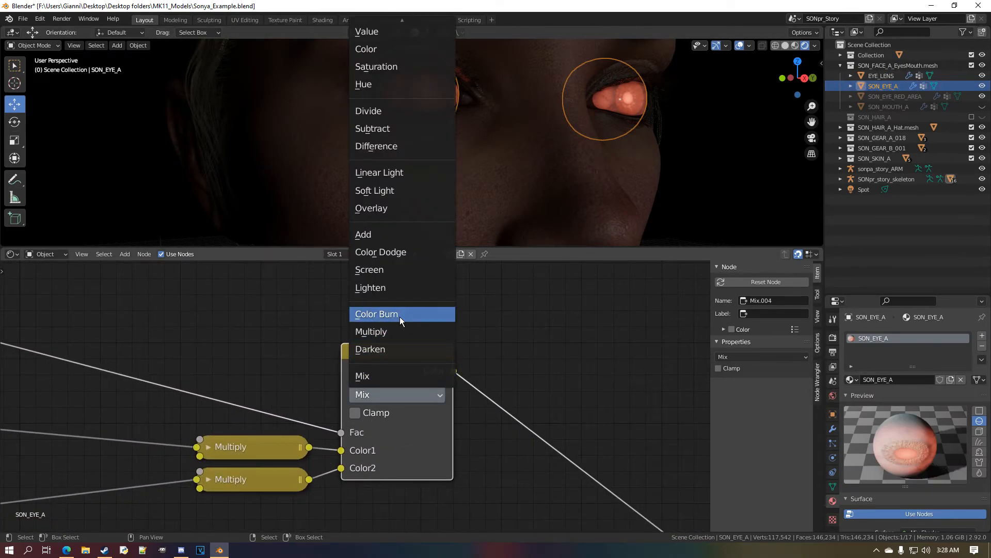
click(395, 208)
middle_drag(525, 192, 519, 193)
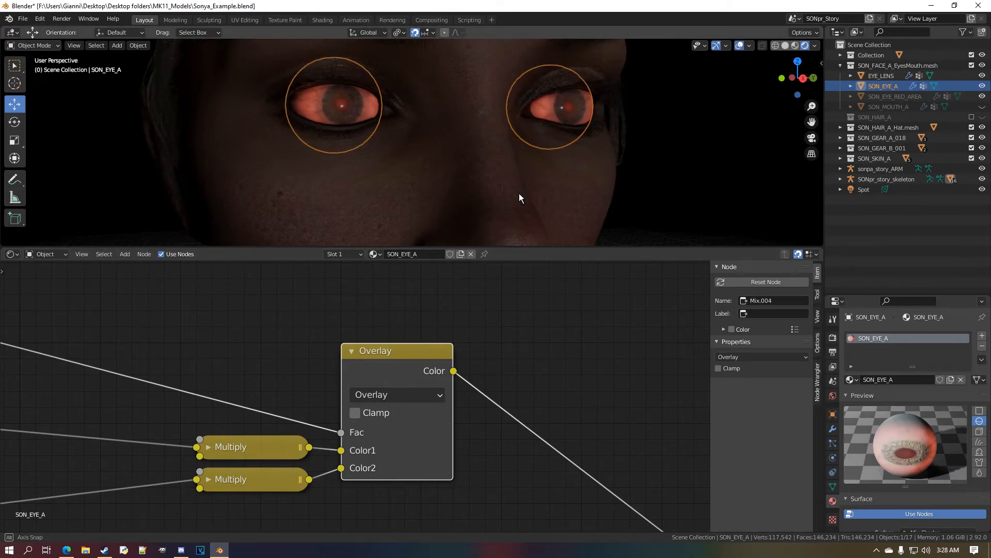
Set the mask-combining node's blend mode back to Mix, then deselect the eyes to view the whole face
click(435, 395)
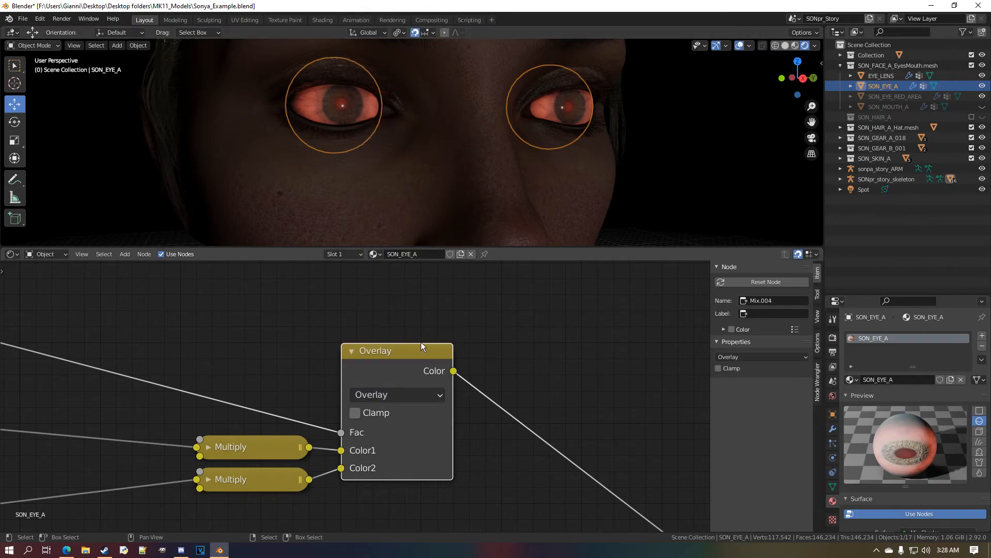
click(426, 400)
click(420, 377)
scroll(462, 209, down, 3)
middle_drag(462, 209, 537, 184)
key(alt+a)
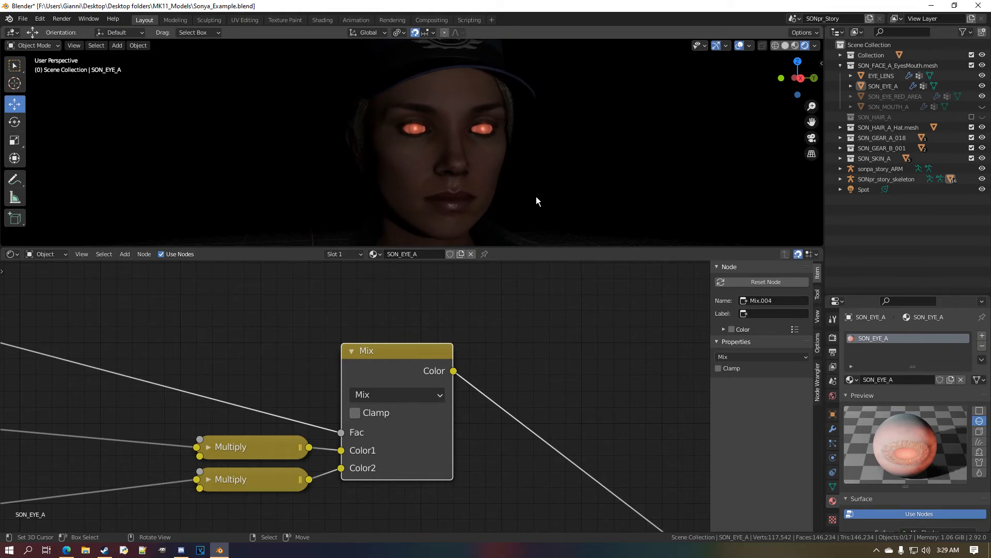
Unhide the SON_MOUTH_A object and inspect the face with the glowing eyes
scroll(537, 197, up, 1)
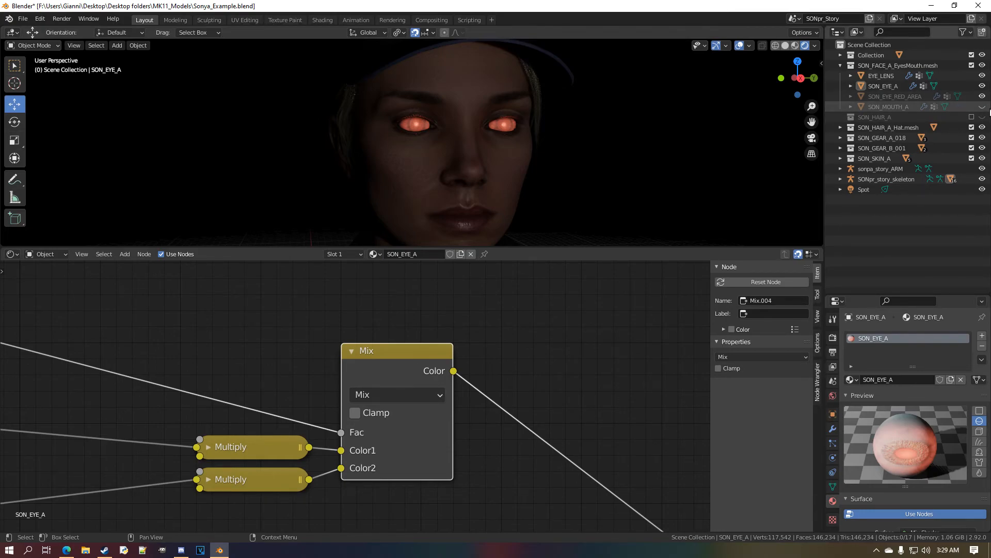
middle_drag(568, 179, 531, 184)
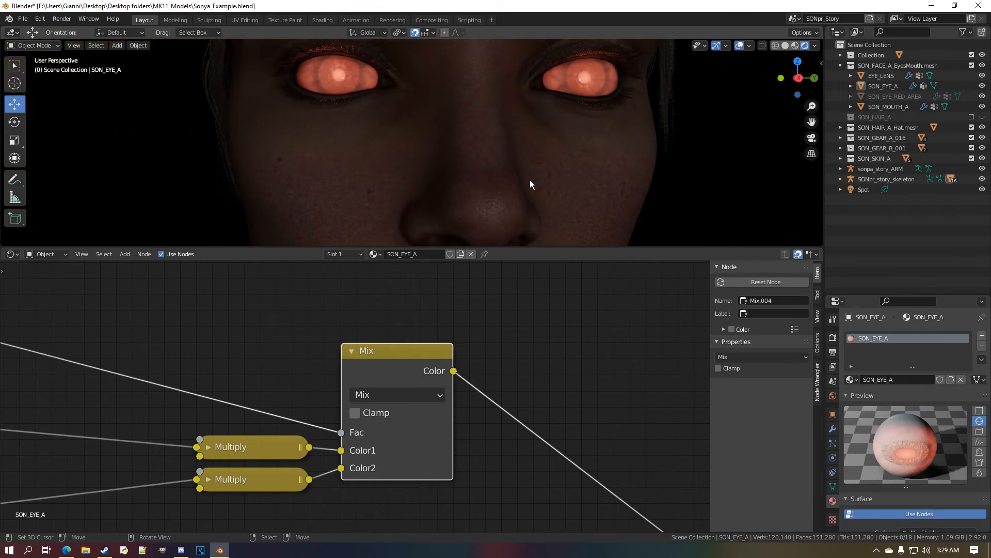
scroll(536, 185, up, 3)
scroll(537, 185, down, 8)
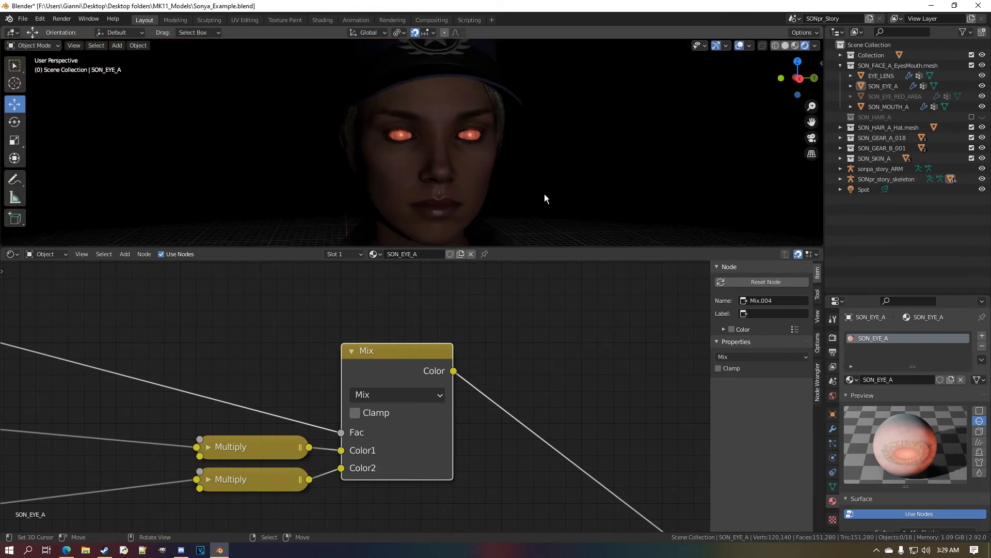
Switch the viewport back to Material Preview shading with the face in view
click(795, 45)
scroll(566, 150, up, 5)
scroll(438, 406, down, 8)
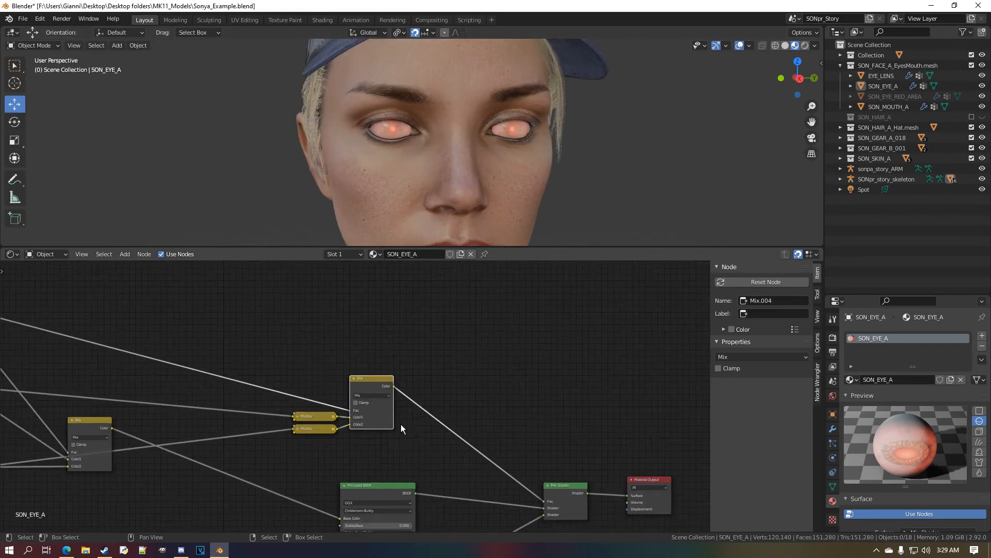
Examine the CHAR_RevenantEyeScleraBase_Color0 and CHAR_RevenantIris01_Color0 texture nodes and their color and alpha links
middle_drag(338, 428, 535, 361)
scroll(354, 384, up, 4)
middle_drag(356, 388, 342, 446)
mouse_move(196, 368)
mouse_down()
mouse_move(176, 377)
mouse_move(182, 371)
mouse_up()
middle_drag(197, 374, 300, 368)
scroll(300, 371, up, 2)
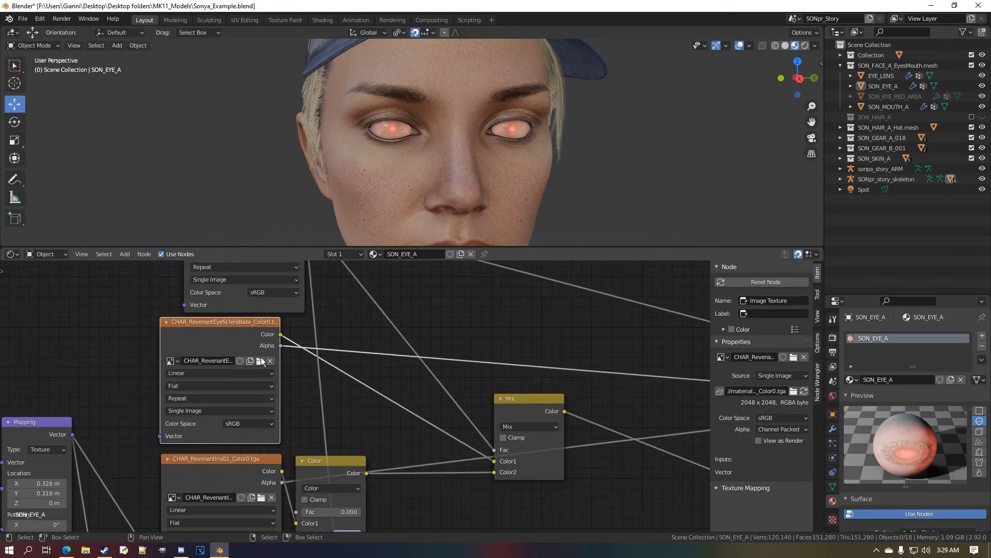
mouse_move(253, 467)
mouse_down()
mouse_move(242, 461)
mouse_move(252, 462)
mouse_up()
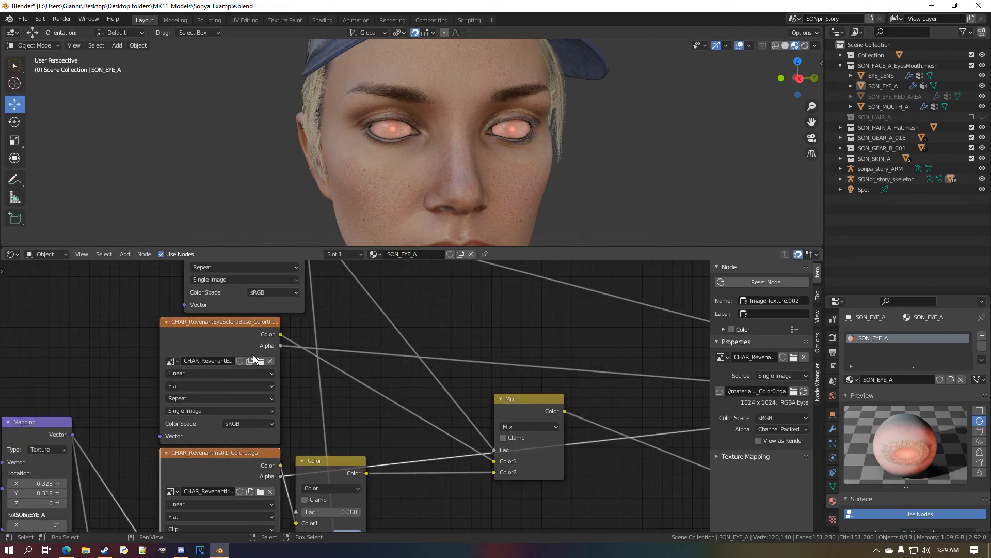
scroll(273, 403, down, 1)
scroll(272, 434, down, 1)
middle_drag(284, 415, 314, 421)
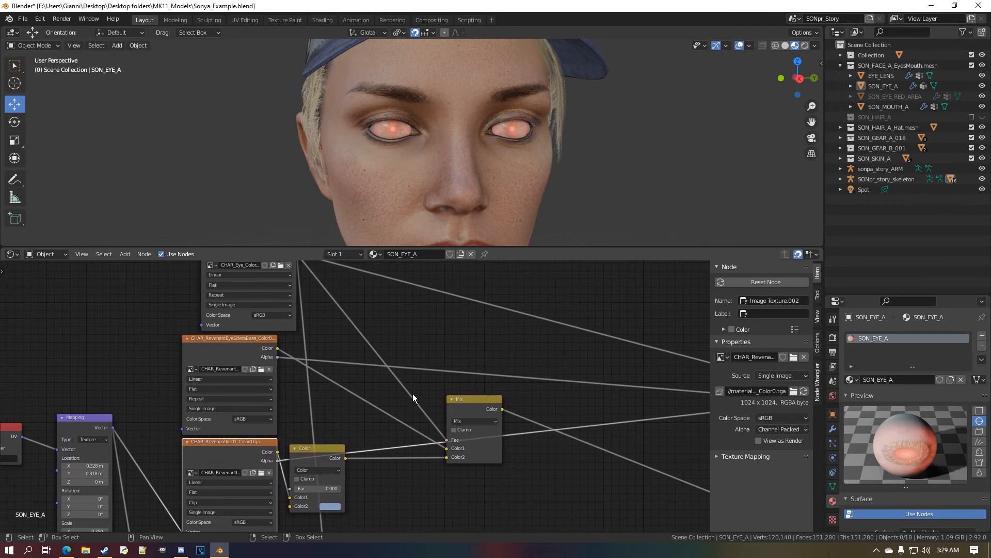
Trace the texture links through the Mix and Multiply nodes toward the Principled BSDF and the emission mask
middle_drag(299, 345, 308, 403)
scroll(346, 404, down, 3)
middle_drag(362, 460, 385, 396)
scroll(373, 401, up, 4)
middle_drag(308, 417, 384, 463)
middle_drag(372, 355, 279, 474)
scroll(466, 387, down, 1)
middle_drag(598, 367, 391, 377)
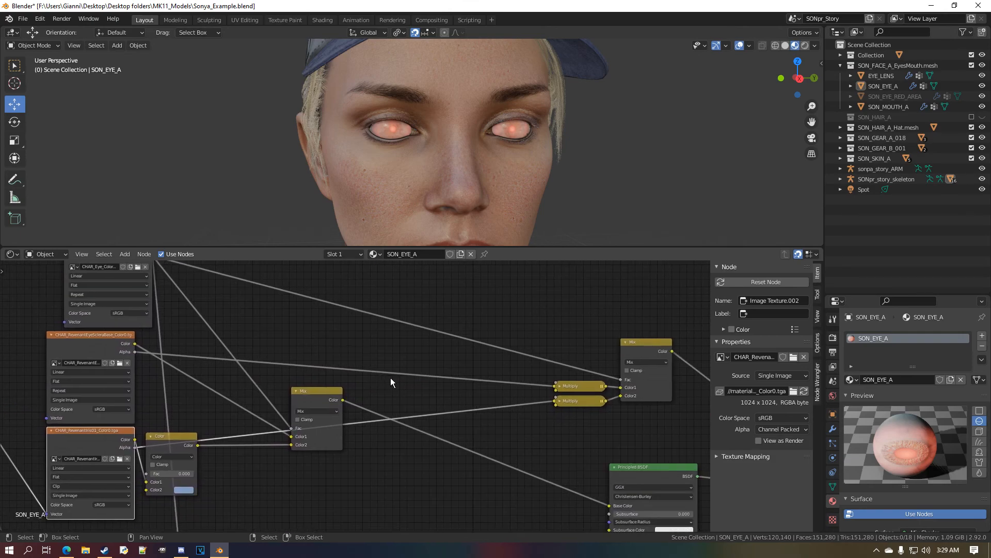